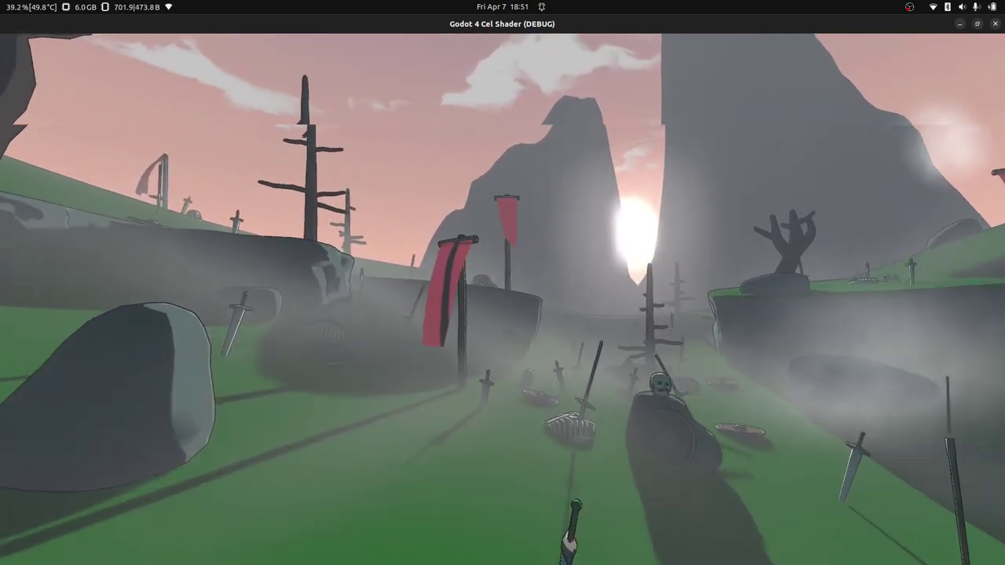
# - Exit the running demo and review the USE_ feature defines and include blocks in cel-shader-base.gdshader
pyautogui.press('Escape')
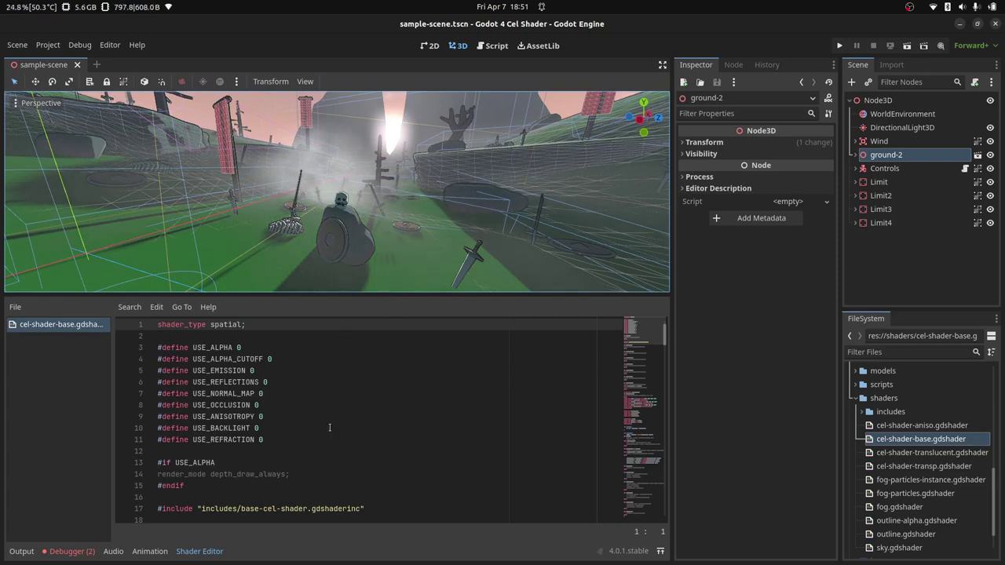
pyautogui.scroll(-7, 330, 427)
pyautogui.scroll(2, 335, 417)
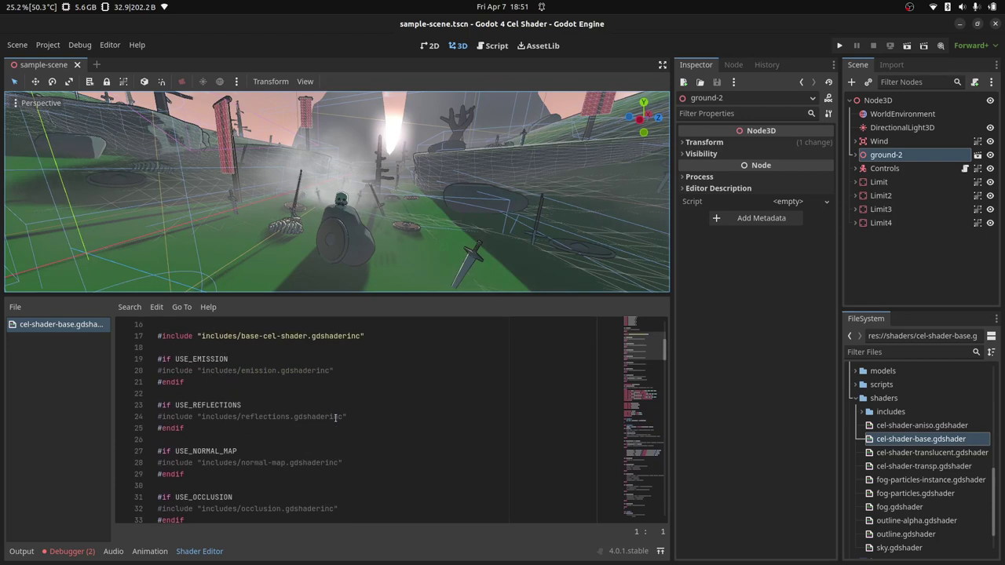
pyautogui.scroll(5, 335, 417)
pyautogui.moveTo(286, 439); pyautogui.dragTo(157, 346)
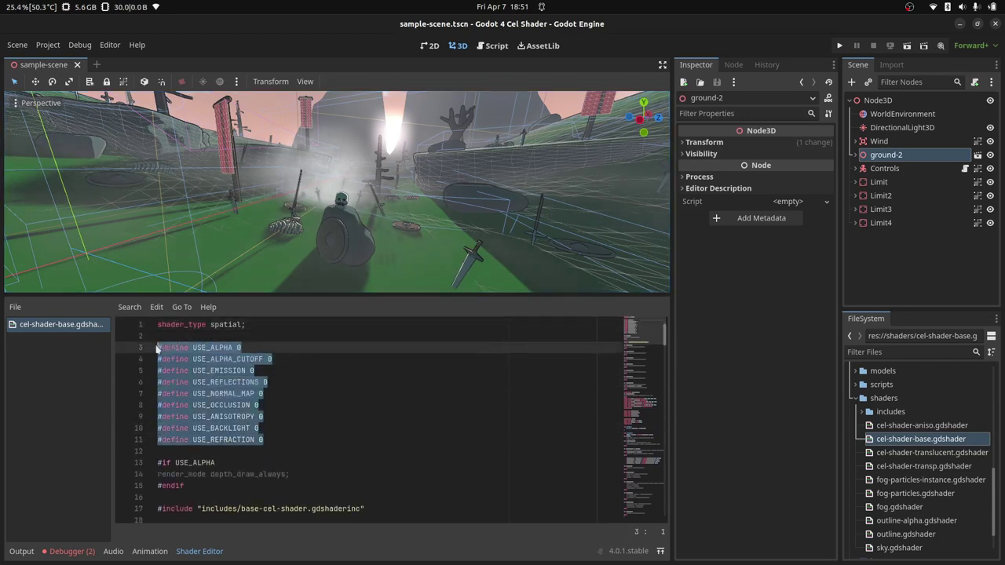
pyautogui.click(367, 362)
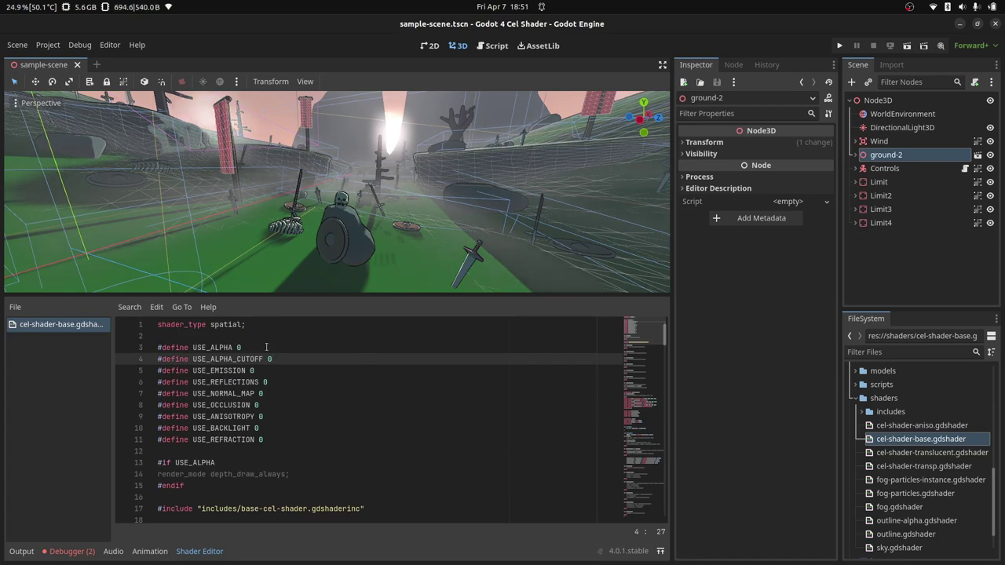
# - Examine the individual feature defines of the base cel shader, from USE_ALPHA down to USE_OCCLUSION
pyautogui.press('Up')
pyautogui.hotkey('shift', 'Home')
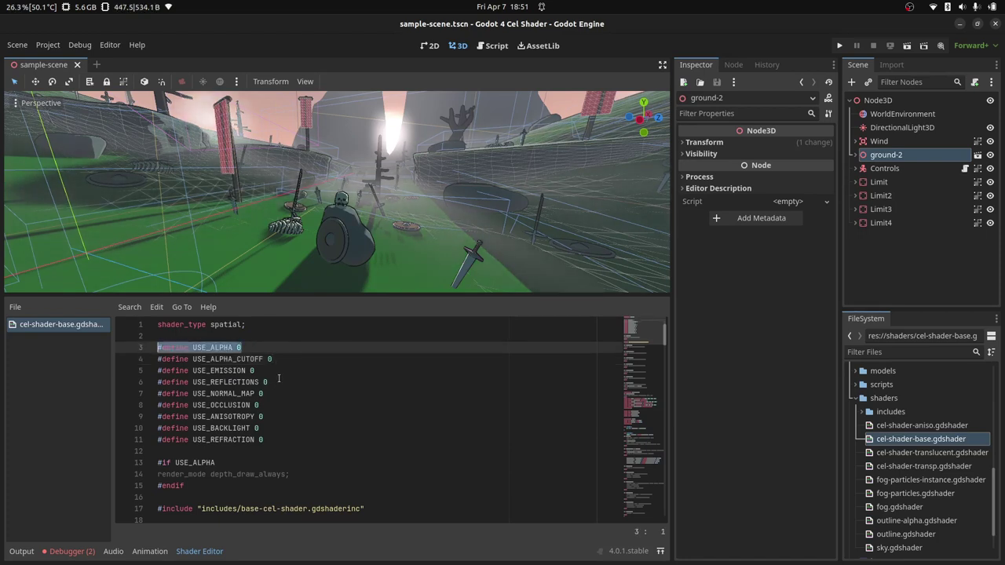
pyautogui.press('Down')
pyautogui.press('Down')
pyautogui.press('Down')
pyautogui.press('Down')
pyautogui.press('Down')
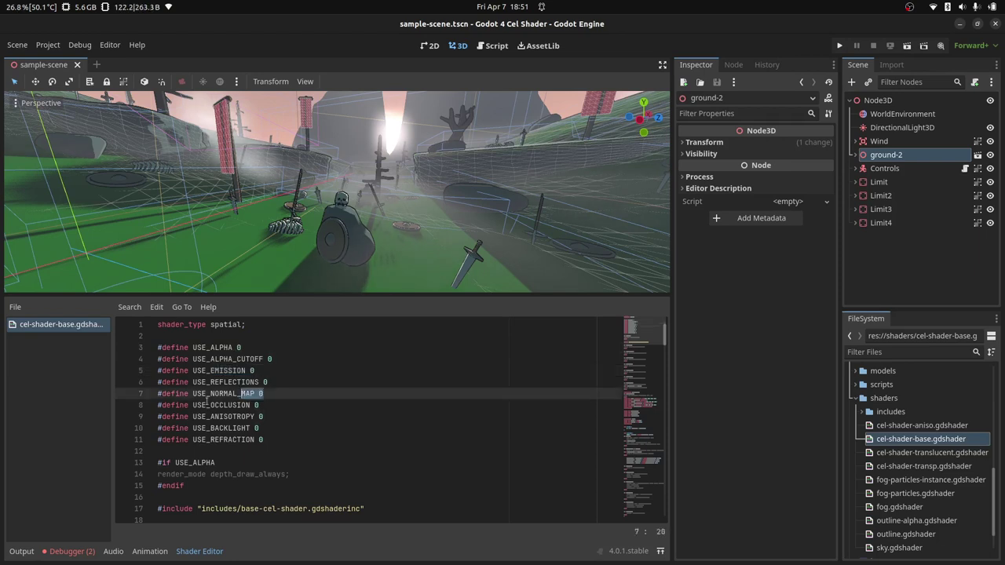
pyautogui.hotkey('shift', 'Right')
pyautogui.hotkey('shift', 'Right')
pyautogui.hotkey('shift', 'Right')
pyautogui.hotkey('shift', 'Right')
pyautogui.hotkey('shift', 'Right')
pyautogui.hotkey('shift', 'Right')
pyautogui.hotkey('shift', 'Right')
pyautogui.hotkey('shift', 'Right')
pyautogui.hotkey('shift', 'Right')
pyautogui.hotkey('shift', 'Right')
pyautogui.press('End')
pyautogui.hotkey('shift', 'Left')
pyautogui.hotkey('shift', 'Left')
pyautogui.hotkey('shift', 'Left')
pyautogui.hotkey('shift', 'Left')
pyautogui.hotkey('shift', 'Left')
pyautogui.hotkey('shift', 'Left')
pyautogui.hotkey('shift', 'Left')
pyautogui.hotkey('shift', 'Left')
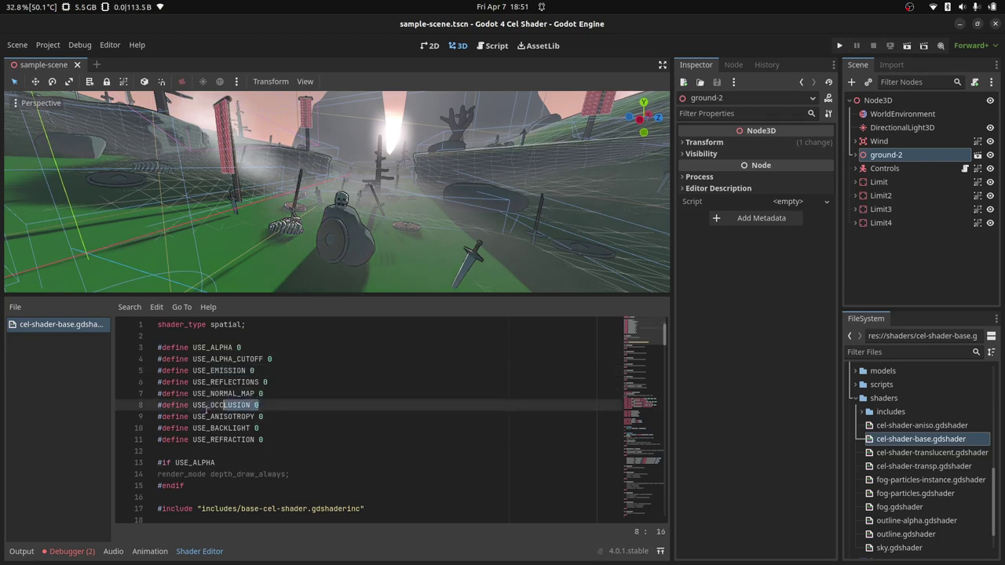
# - Toggle the USE_NORMAL_MAP define to 1 and back to 0
pyautogui.click(293, 394)
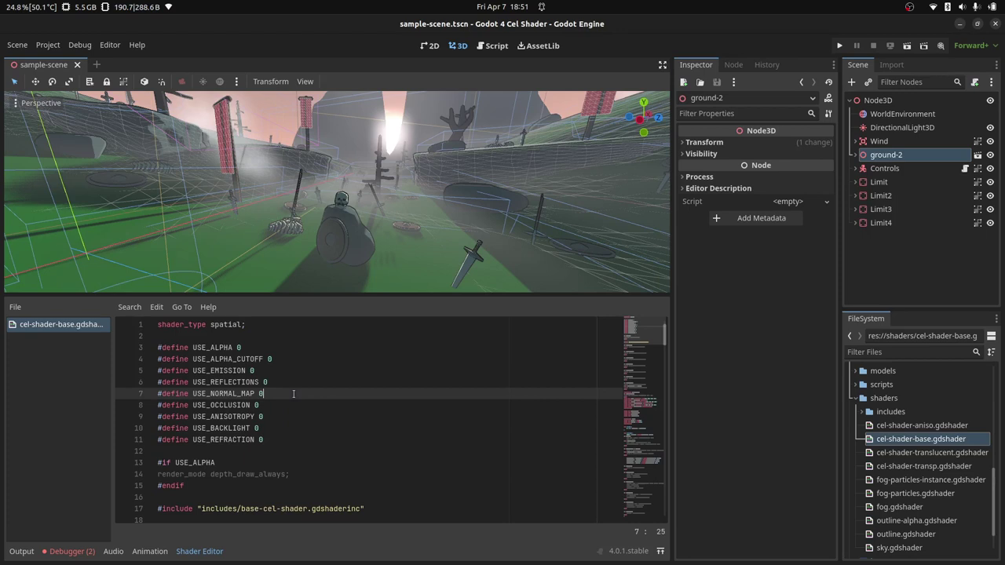
pyautogui.press('BackSpace')
pyautogui.write('1')
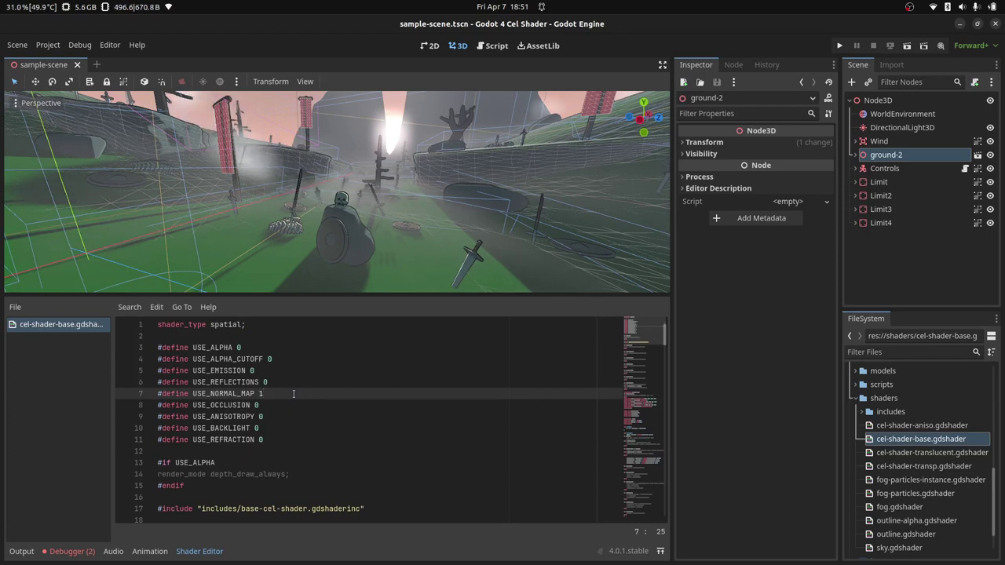
pyautogui.press('BackSpace')
pyautogui.write('0')
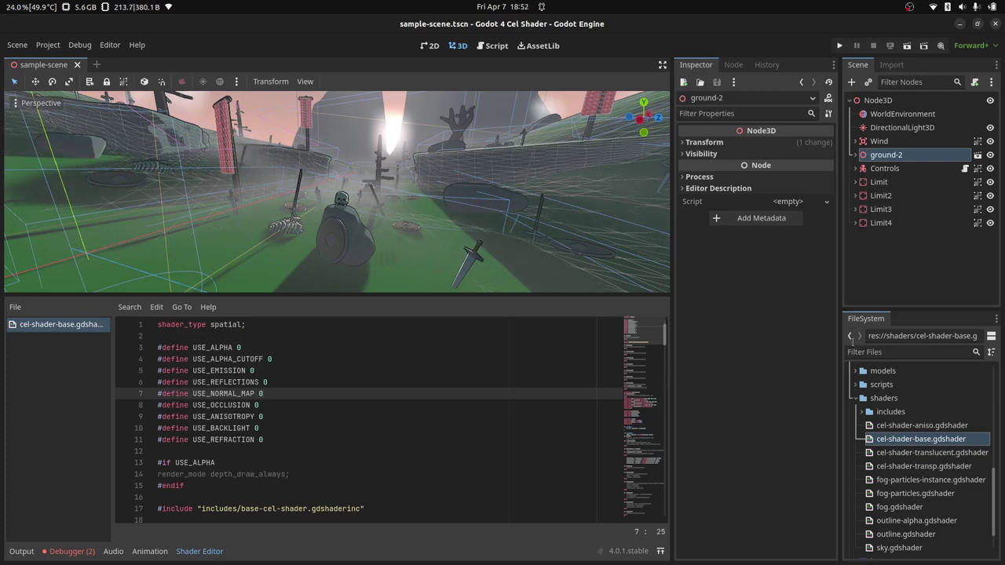
# - Open the sample.tres material and look through its Base Properties and Tiling parameter groups
pyautogui.scroll(8, 910, 432)
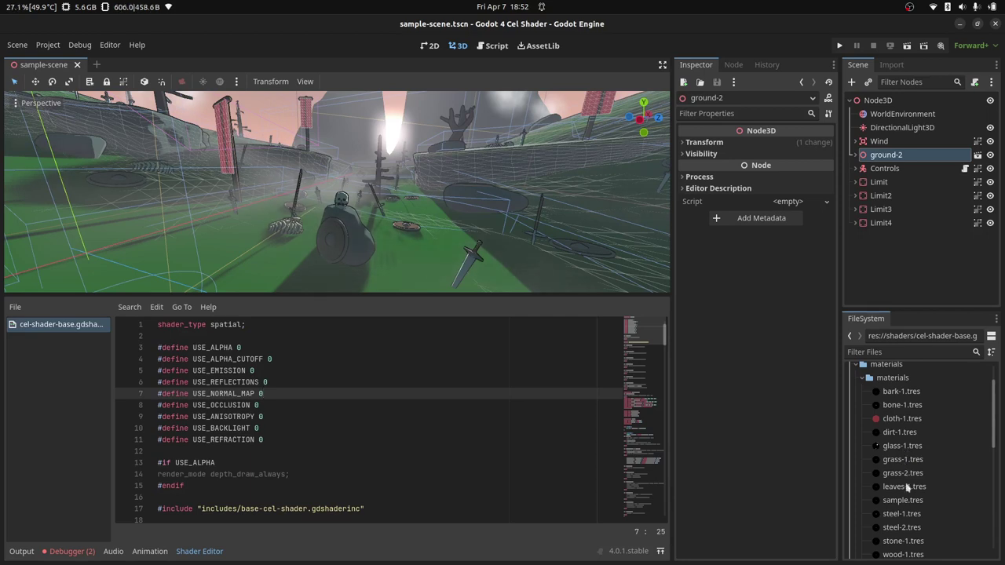
pyautogui.click(904, 502)
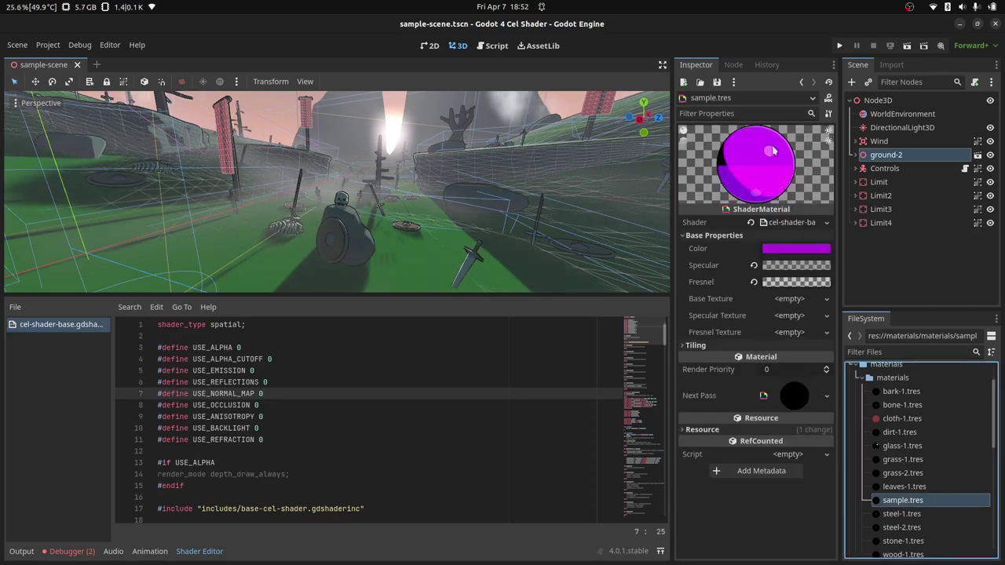
pyautogui.click(714, 236)
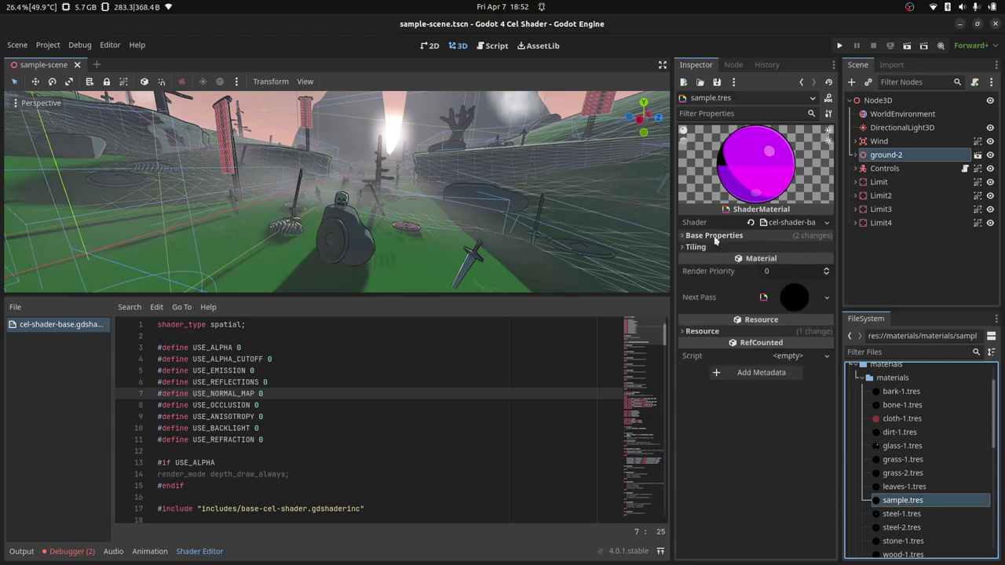
pyautogui.click(715, 237)
pyautogui.click(714, 236)
pyautogui.click(704, 248)
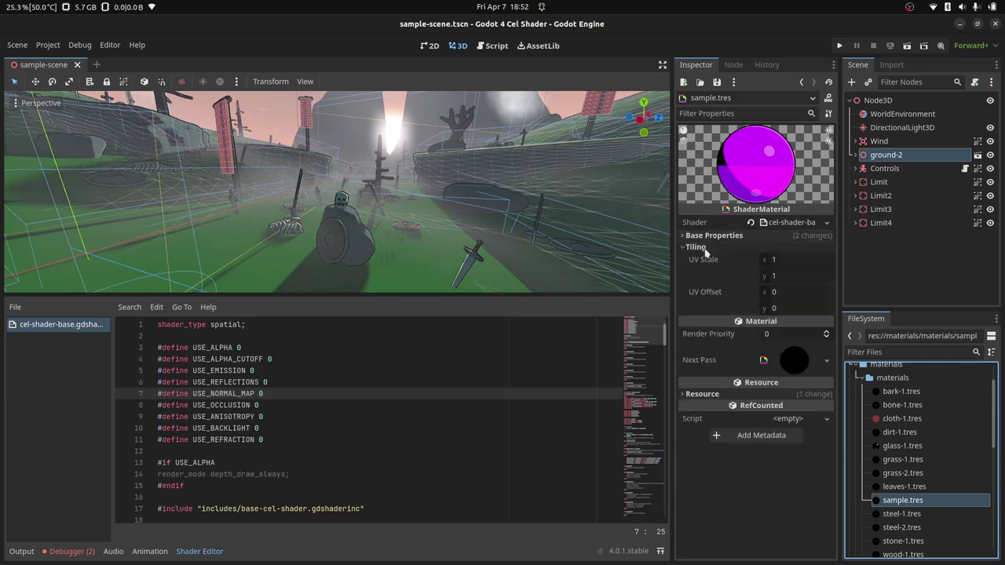
pyautogui.click(705, 248)
pyautogui.click(713, 236)
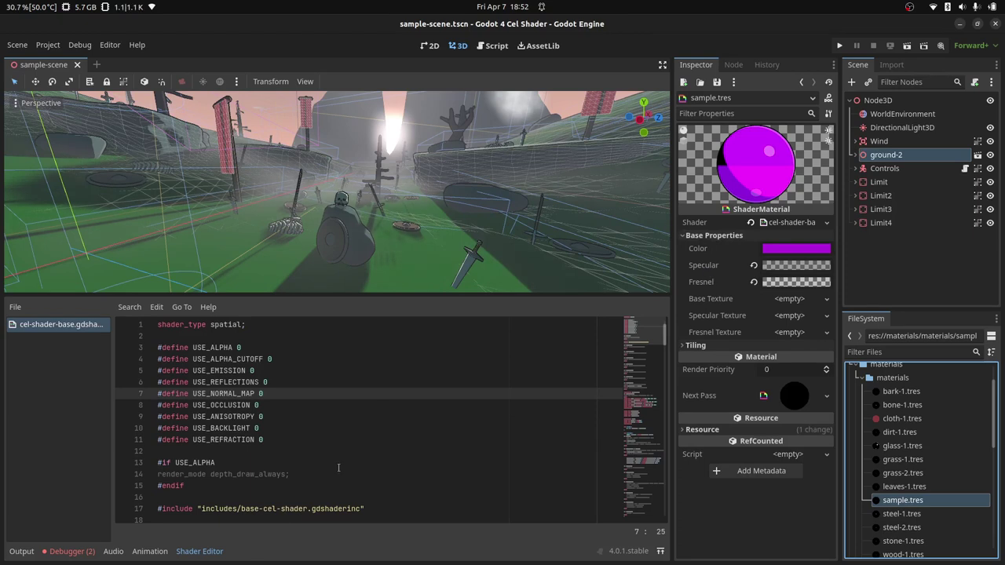
# - Examine the BaseProperties uniform group in the base cel shader code
pyautogui.scroll(-3, 381, 415)
pyautogui.scroll(-12, 243, 458)
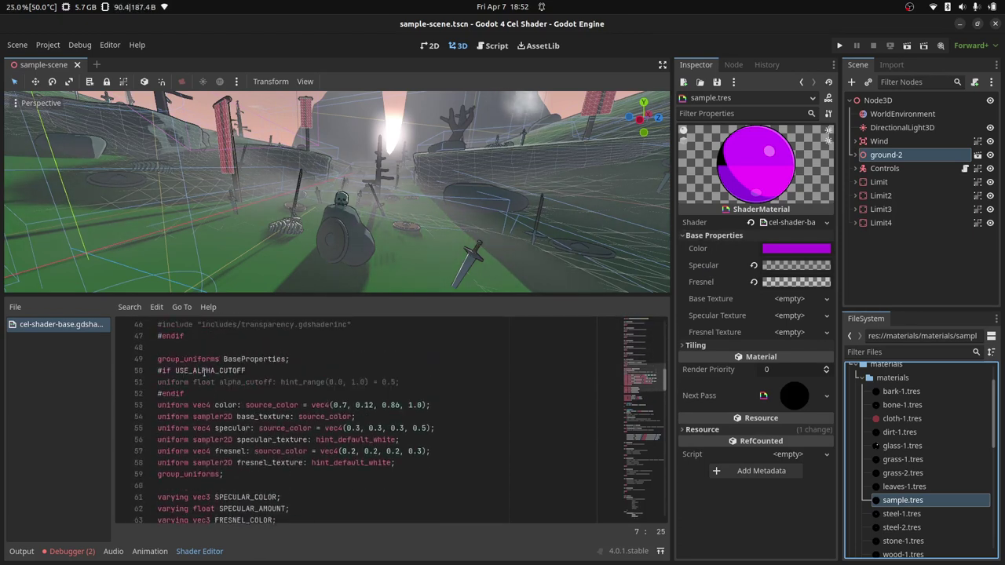
pyautogui.moveTo(297, 361); pyautogui.dragTo(143, 364)
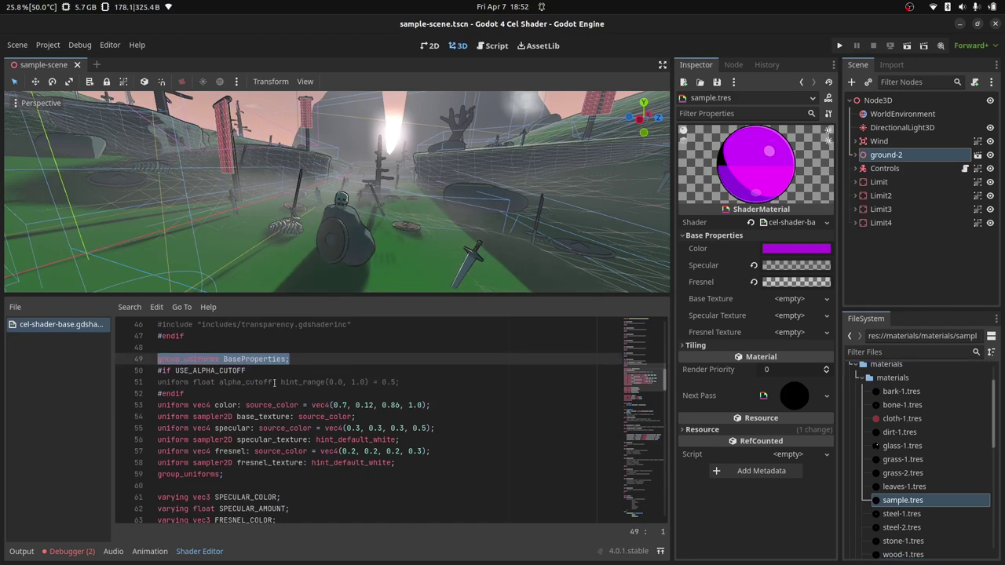
pyautogui.scroll(-1, 257, 417)
pyautogui.click(248, 452)
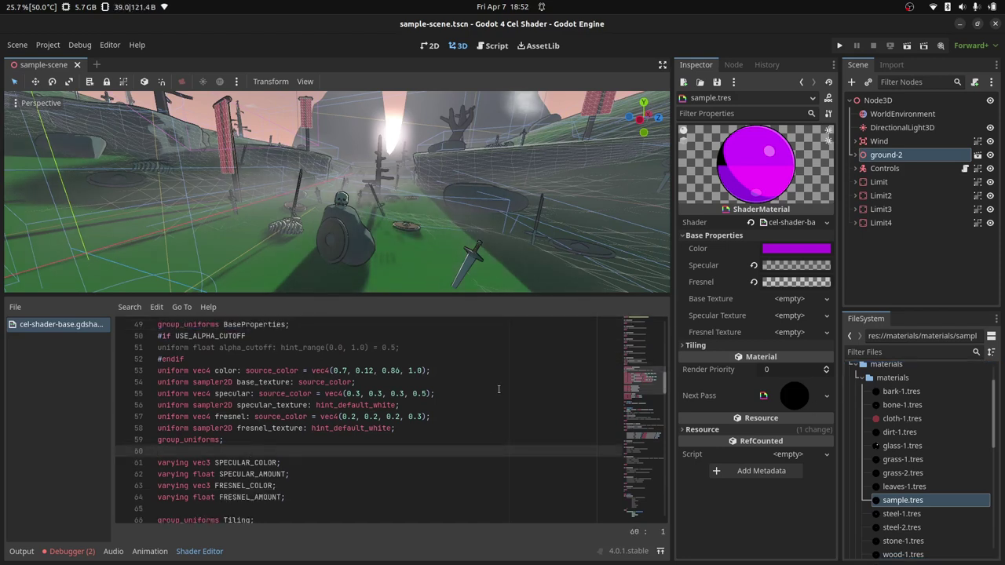
# - Set the USE_EMISSION define to 1, expand the sample material's Emission group, and return the define to 0
pyautogui.scroll(15, 450, 445)
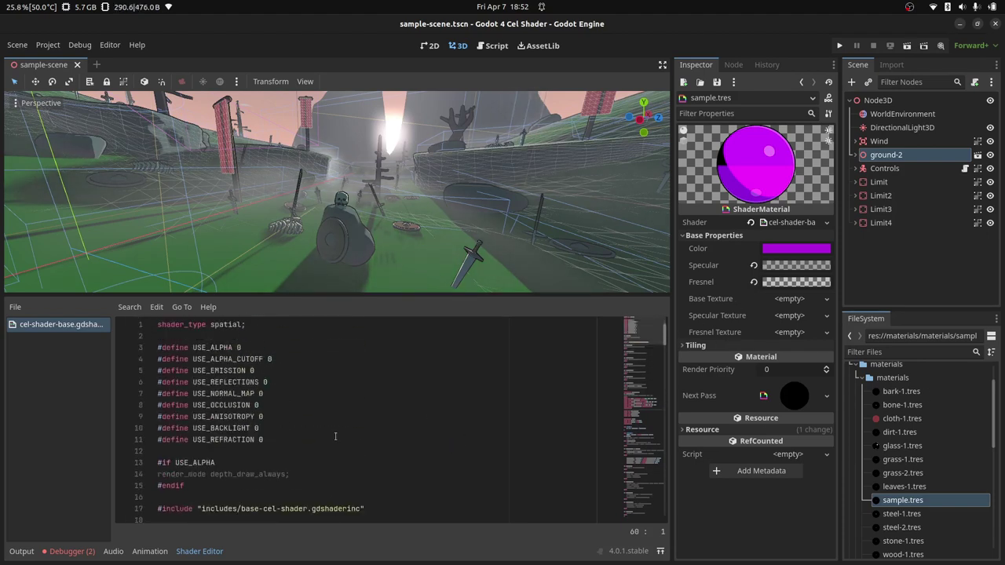
pyautogui.click(285, 370)
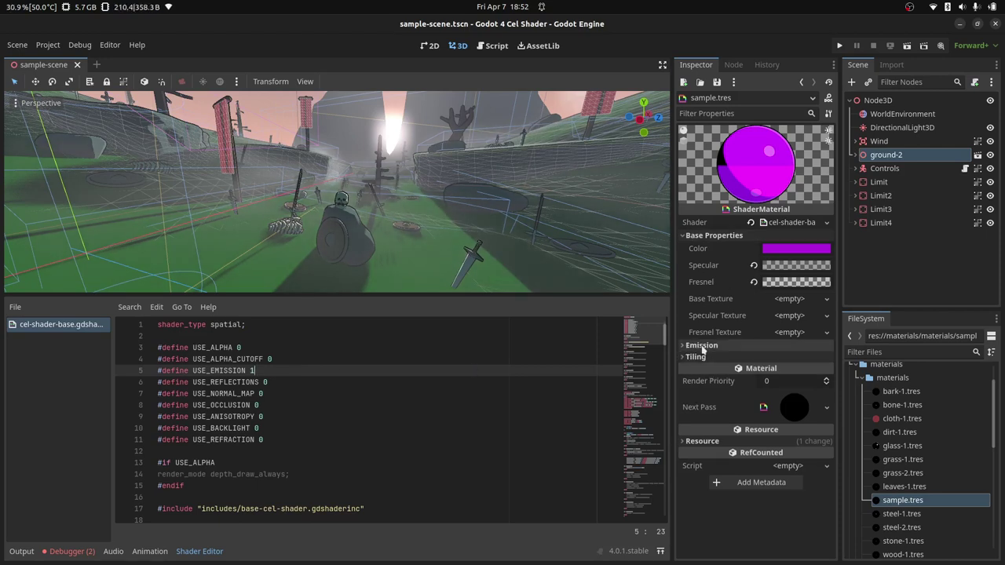
pyautogui.click(701, 346)
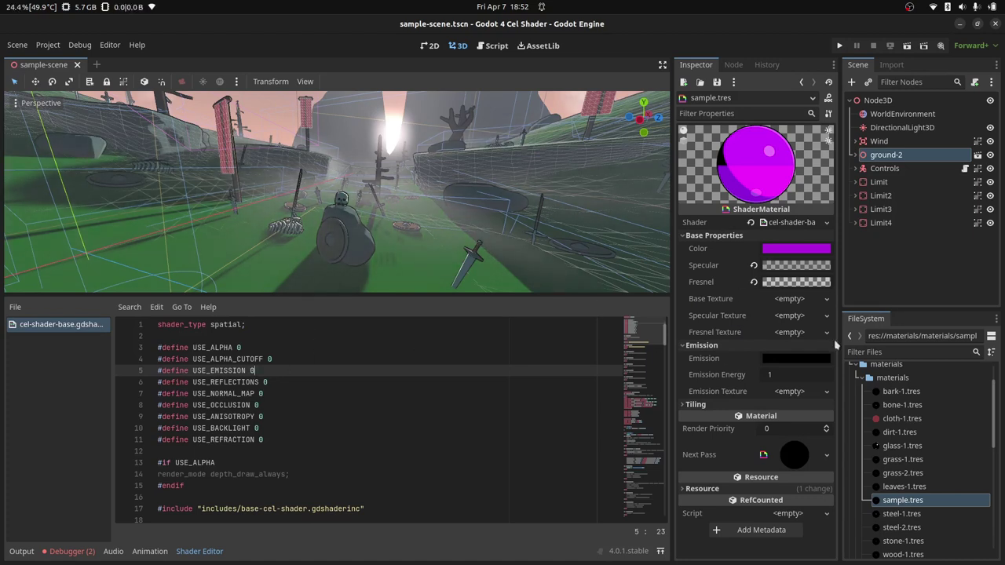
# - Look over the files in the shaders folder and the opening section of the base shader code
pyautogui.scroll(-5, 925, 460)
pyautogui.scroll(-3, 924, 461)
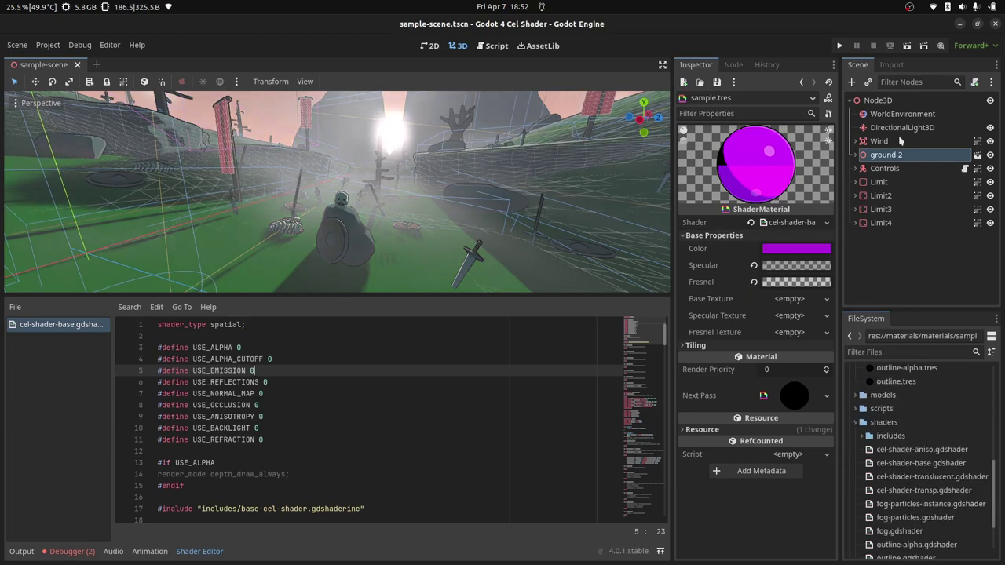
pyautogui.scroll(1, 949, 506)
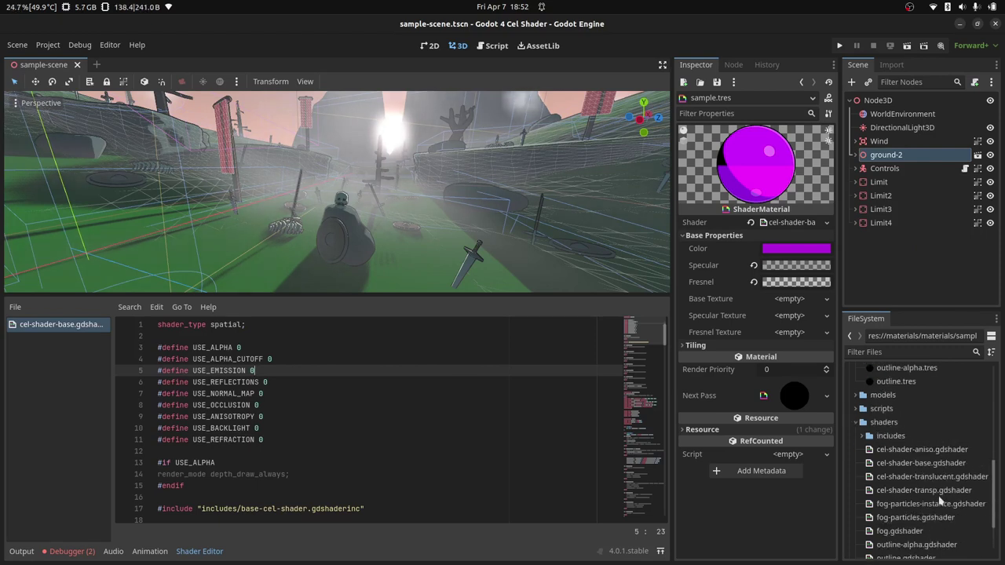
pyautogui.scroll(-1, 941, 500)
pyautogui.scroll(-1, 940, 500)
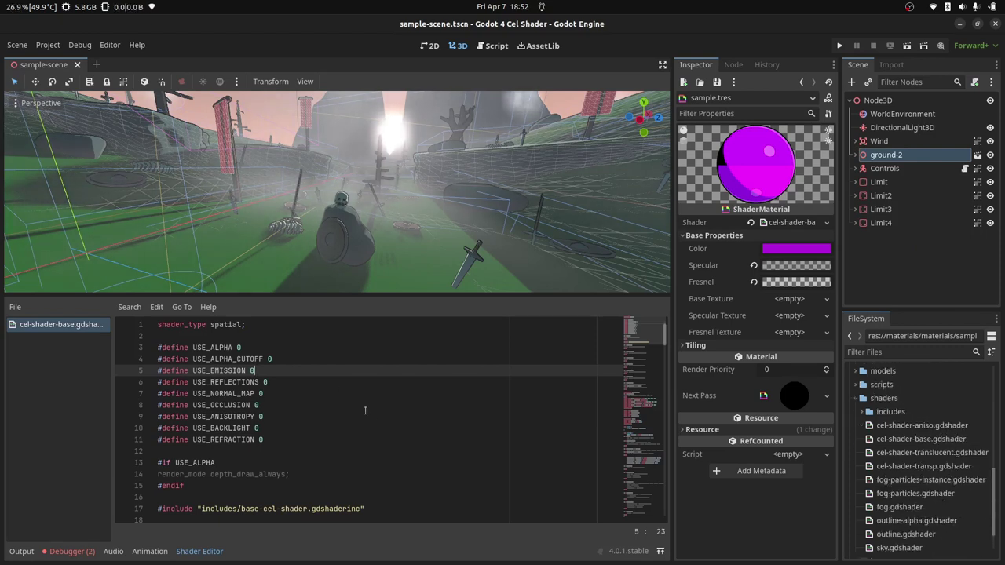
pyautogui.scroll(-2, 372, 404)
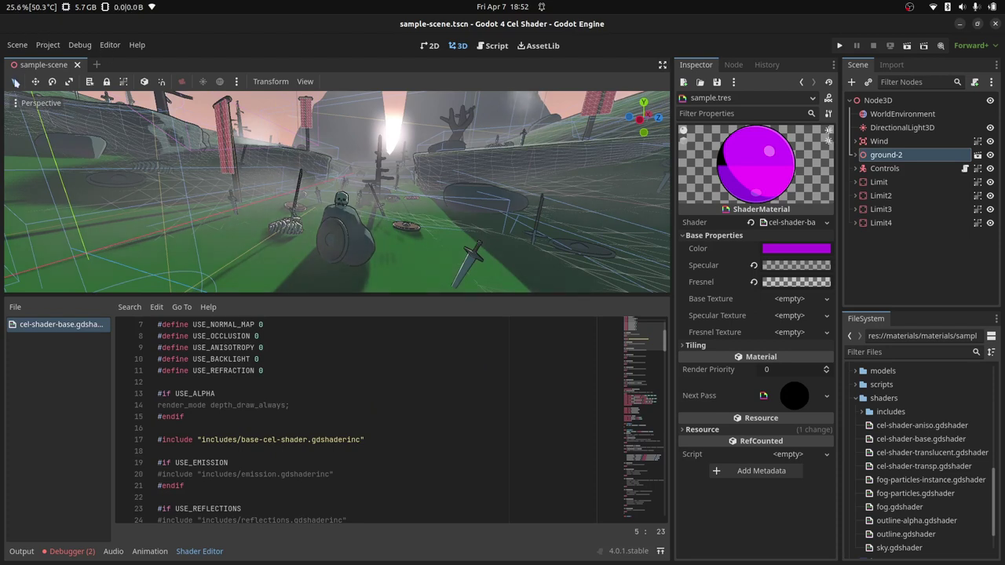
# - Open the Shader Globals in the project settings and reposition the settings window
pyautogui.click(48, 45)
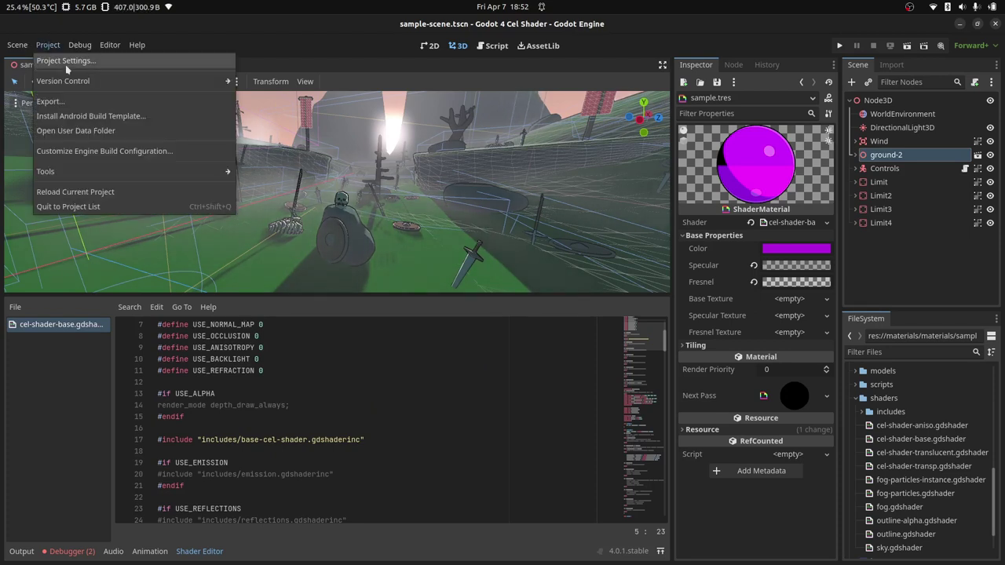
pyautogui.click(71, 61)
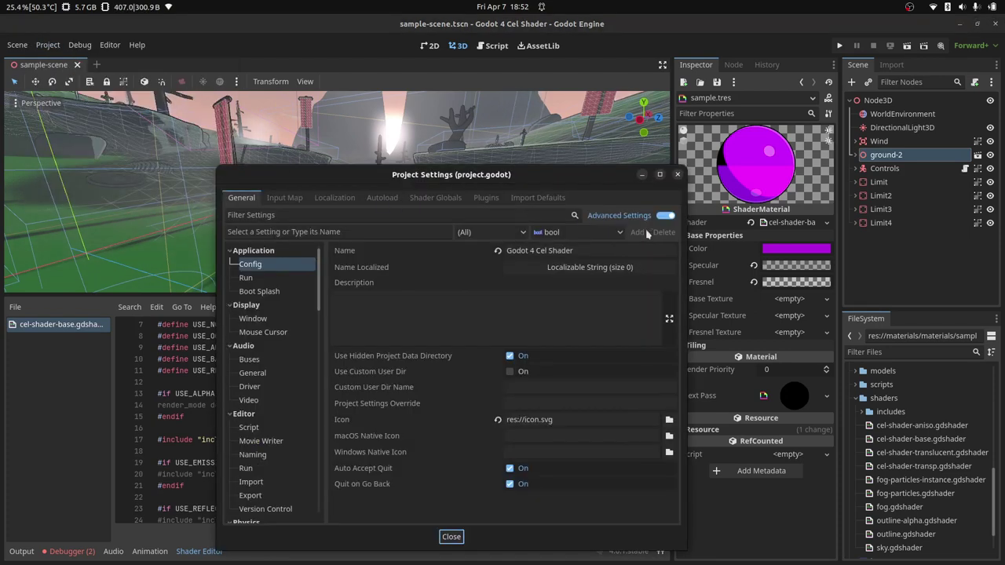
pyautogui.click(435, 197)
pyautogui.moveTo(547, 176); pyautogui.dragTo(496, 126)
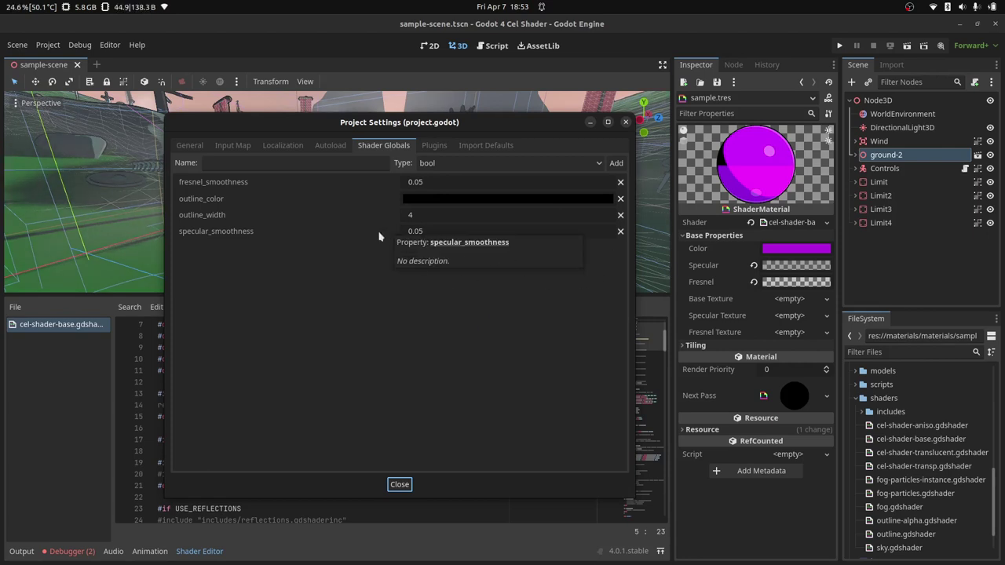
# - Add a global shader parameter named diffuse_curve with the type sampler2D
pyautogui.click(274, 162)
pyautogui.write('diffuse_curve')
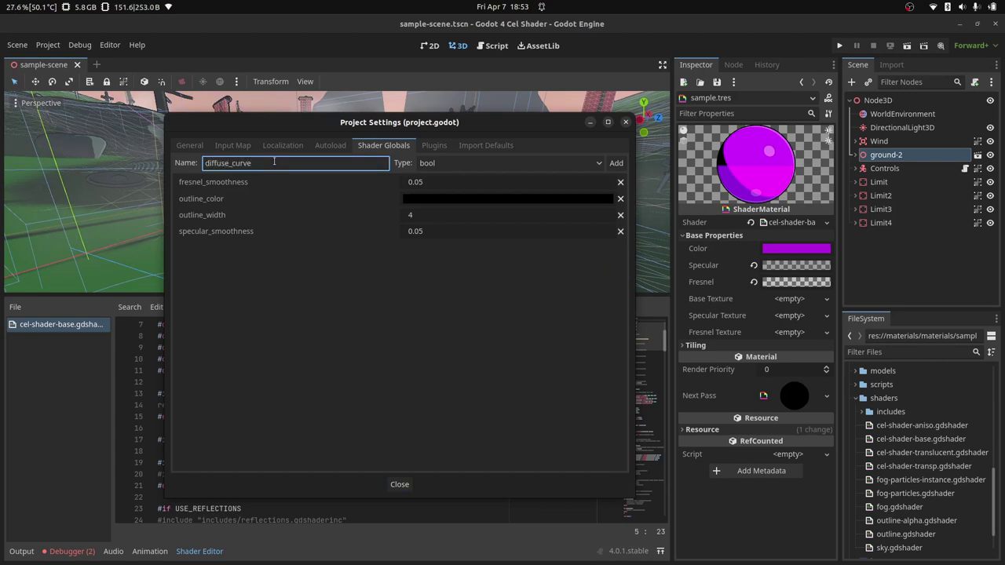
pyautogui.click(503, 164)
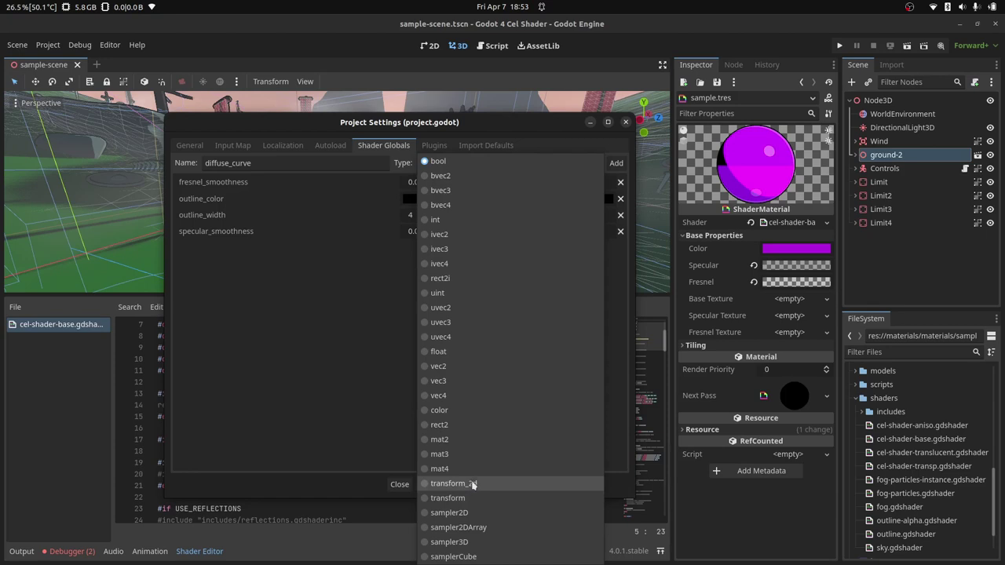
pyautogui.click(486, 513)
pyautogui.click(614, 163)
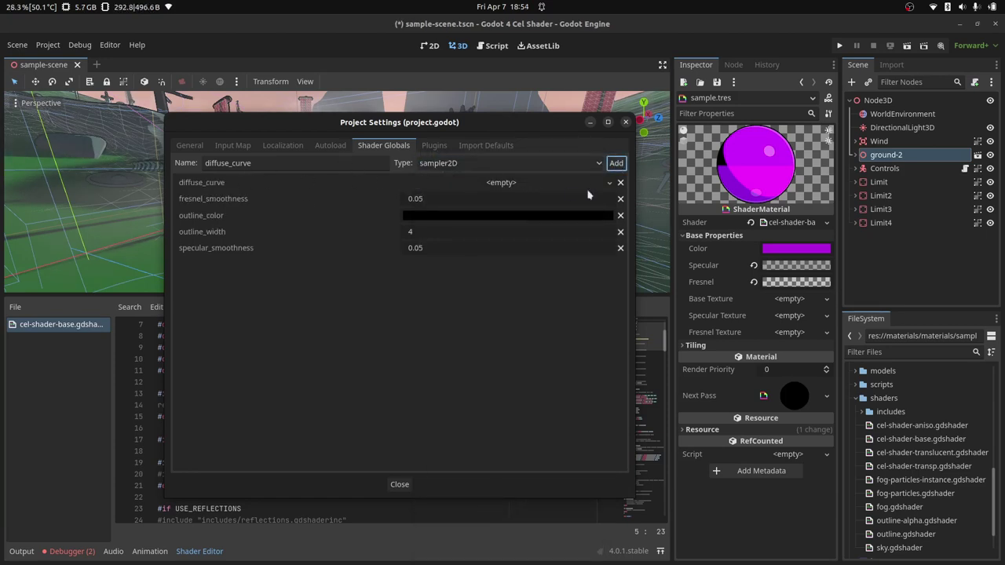
# - Assign a new GradientTexture1D to the diffuse_curve global and expand its properties
pyautogui.click(444, 189)
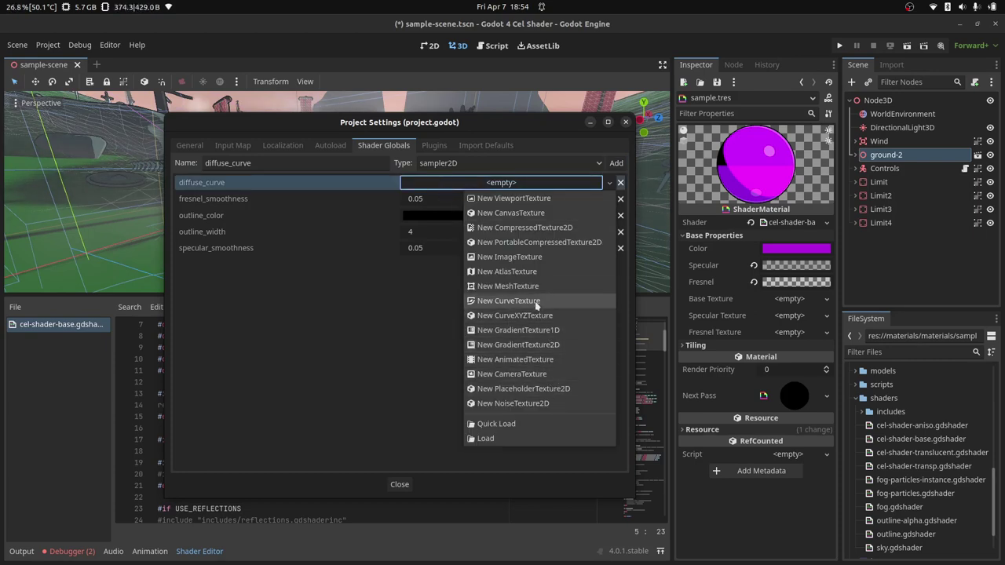
pyautogui.click(540, 351)
pyautogui.click(455, 188)
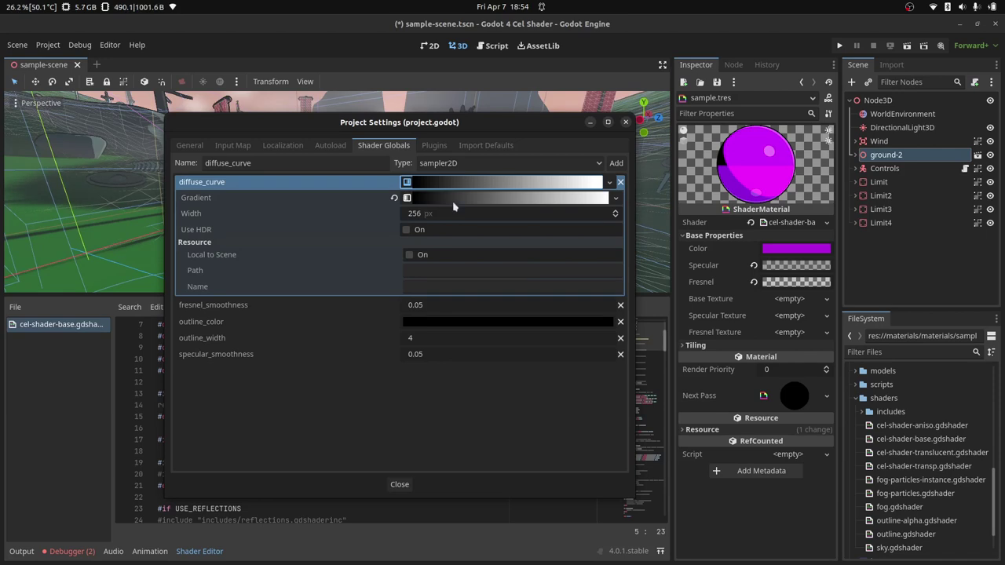
# - Move the white stop of the diffuse_curve gradient close to the black one, re-enter its offset value, and close the project settings
pyautogui.click(461, 198)
pyautogui.moveTo(580, 230); pyautogui.dragTo(205, 230)
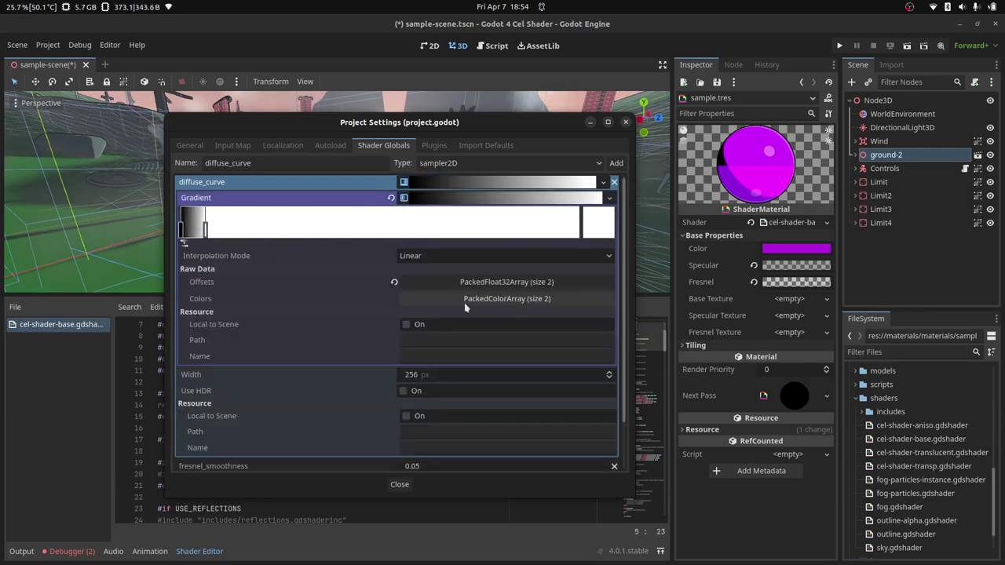
pyautogui.click(474, 284)
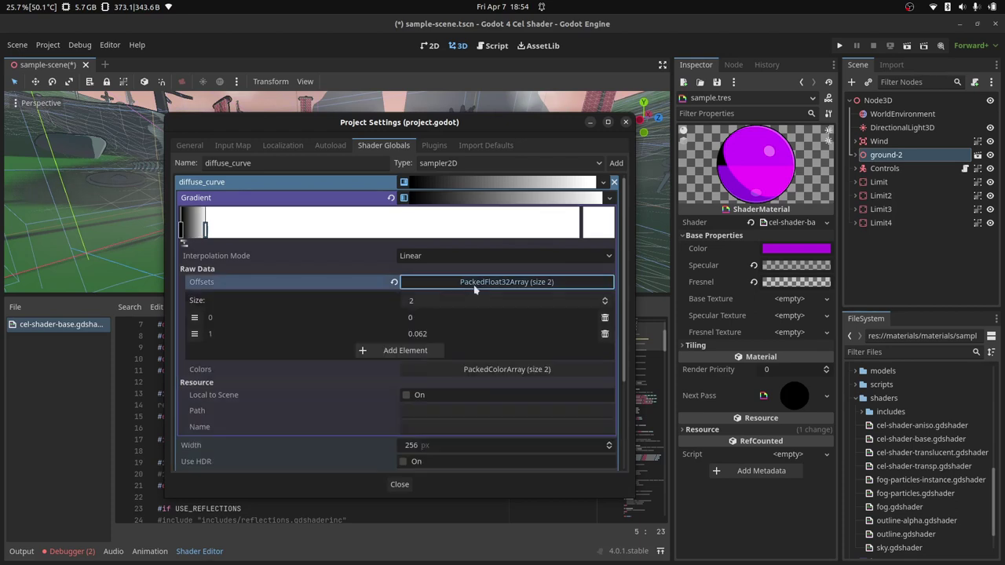
pyautogui.doubleClick(442, 333)
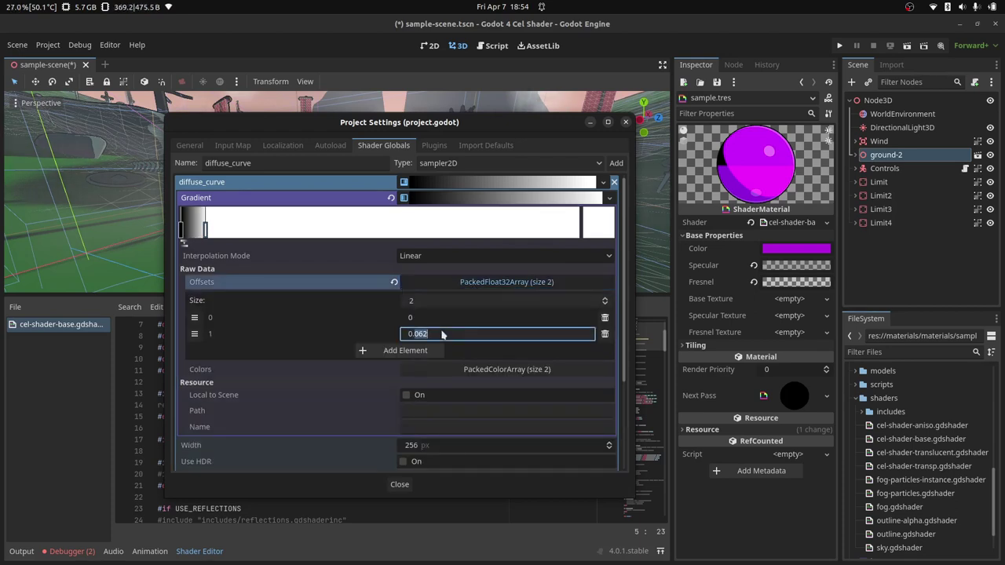
pyautogui.press('Return')
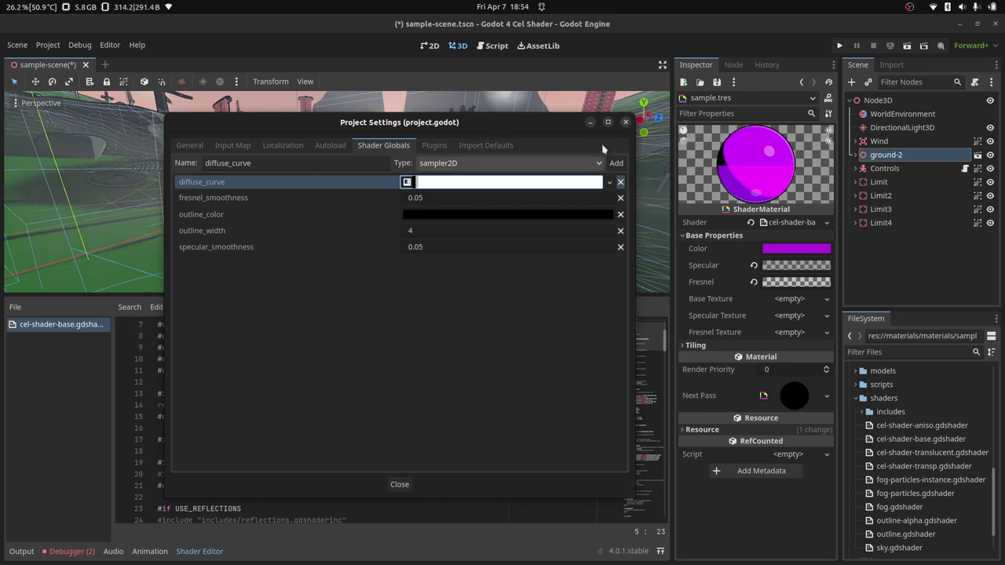
pyautogui.click(626, 122)
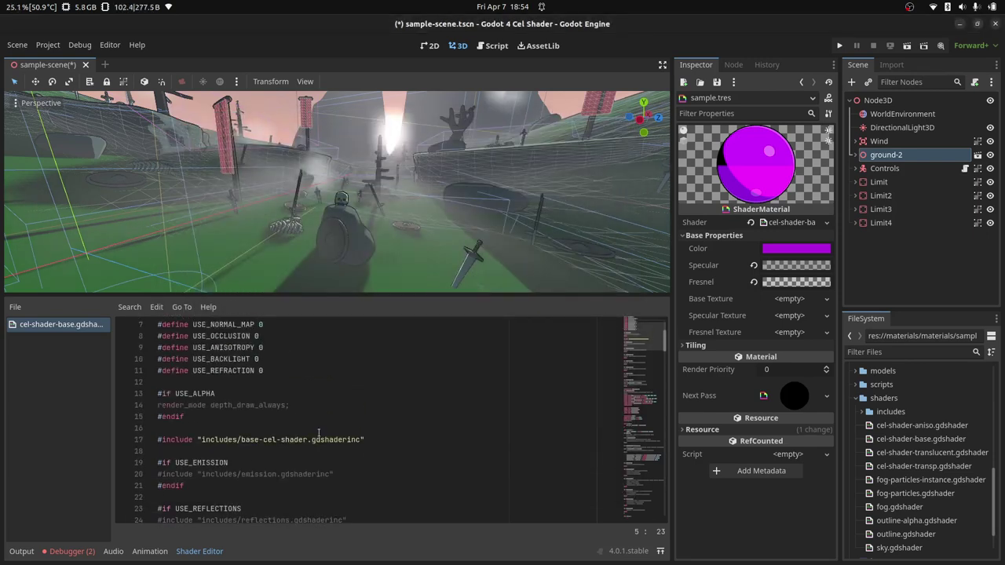
# - Reopen the project settings to review the list of Shader Globals, and close them again
pyautogui.scroll(2, 494, 425)
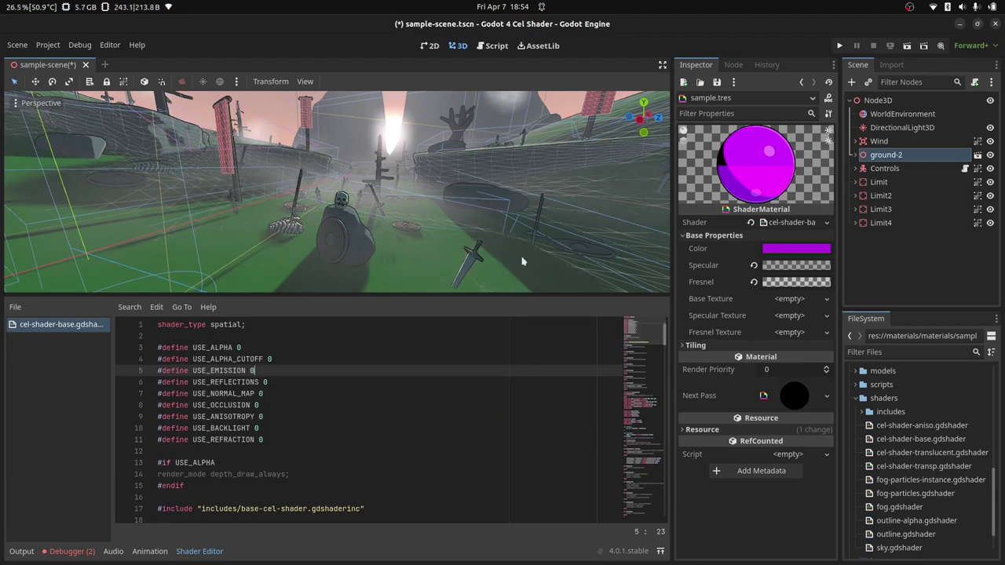
pyautogui.click(109, 45)
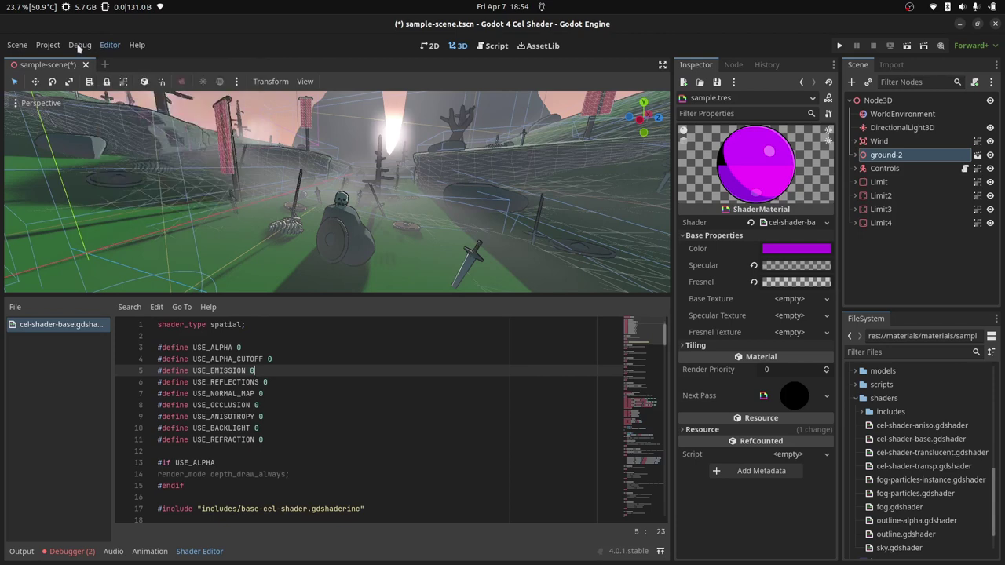
pyautogui.click(78, 45)
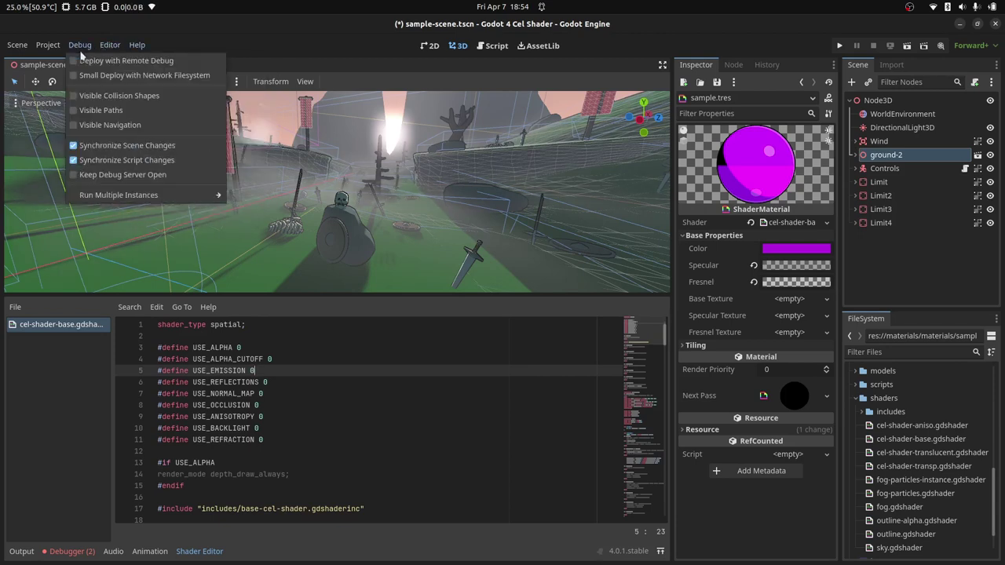
pyautogui.moveTo(115, 49)
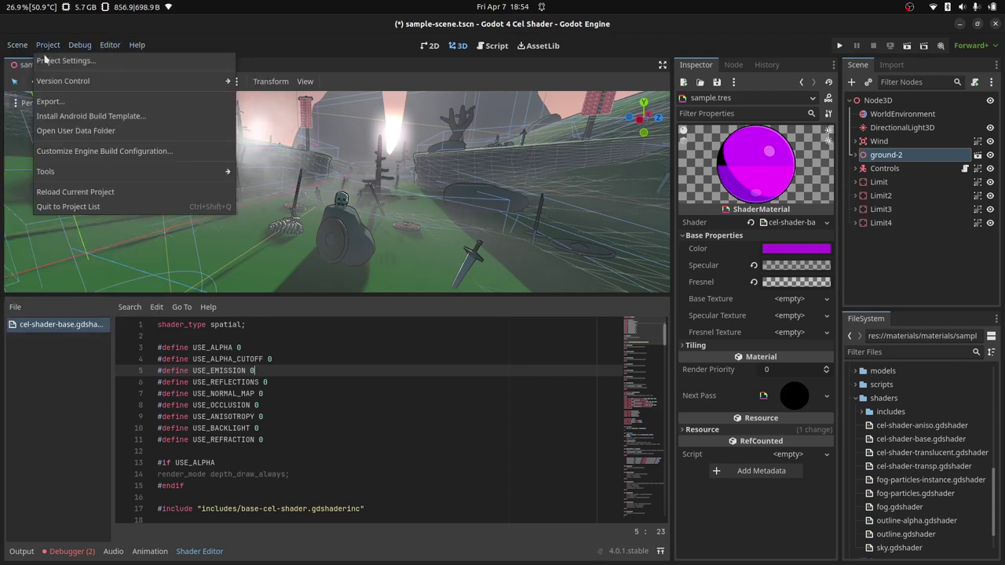
pyautogui.click(48, 62)
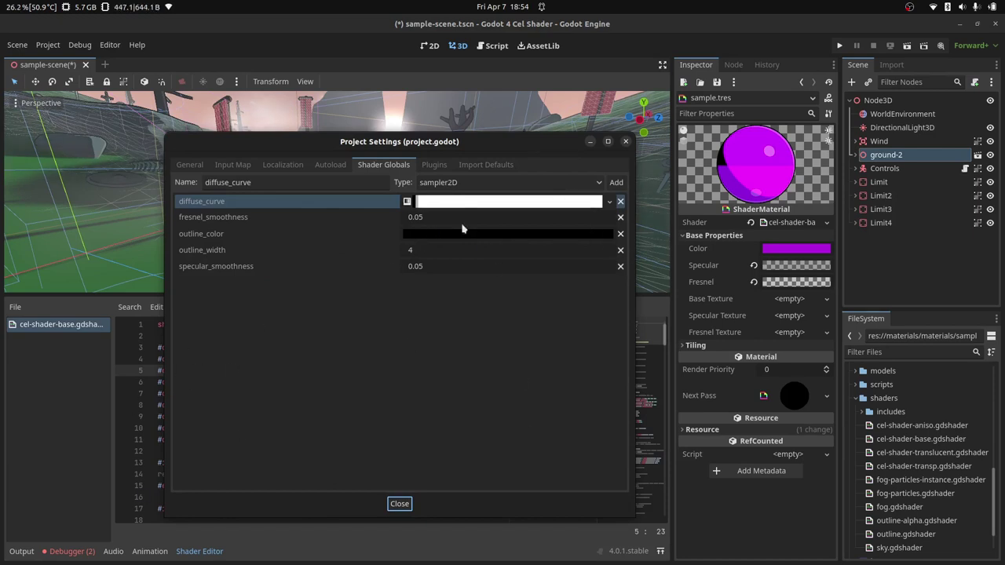
pyautogui.click(626, 142)
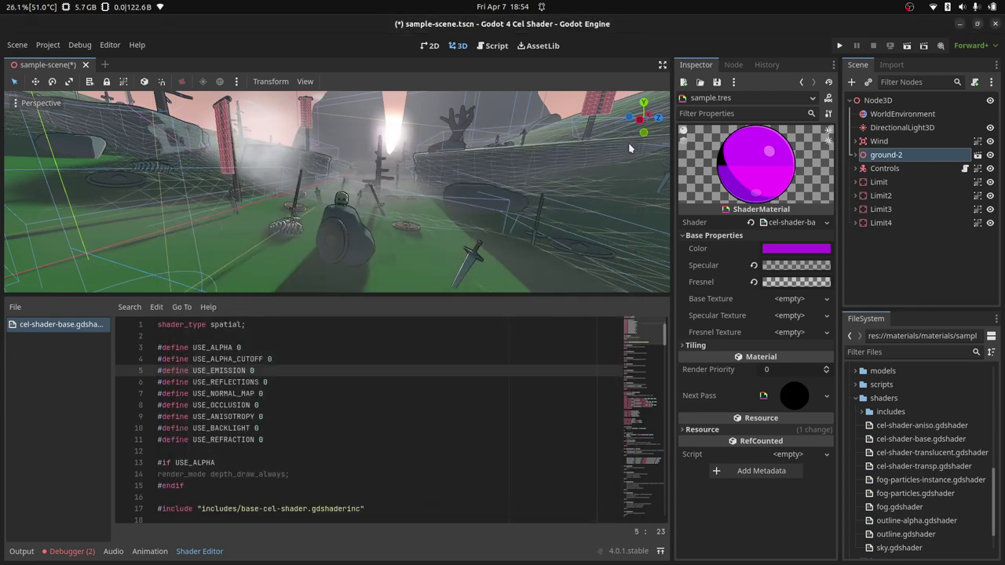
# - Raise the alpha of the sample material's Specular colour to 217 in RGB mode
pyautogui.click(794, 268)
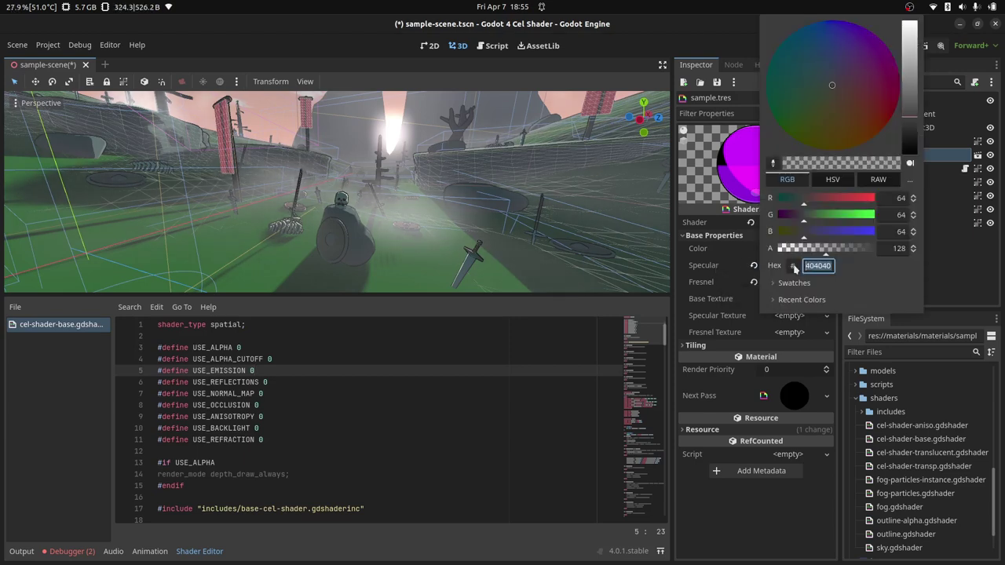
pyautogui.click(833, 180)
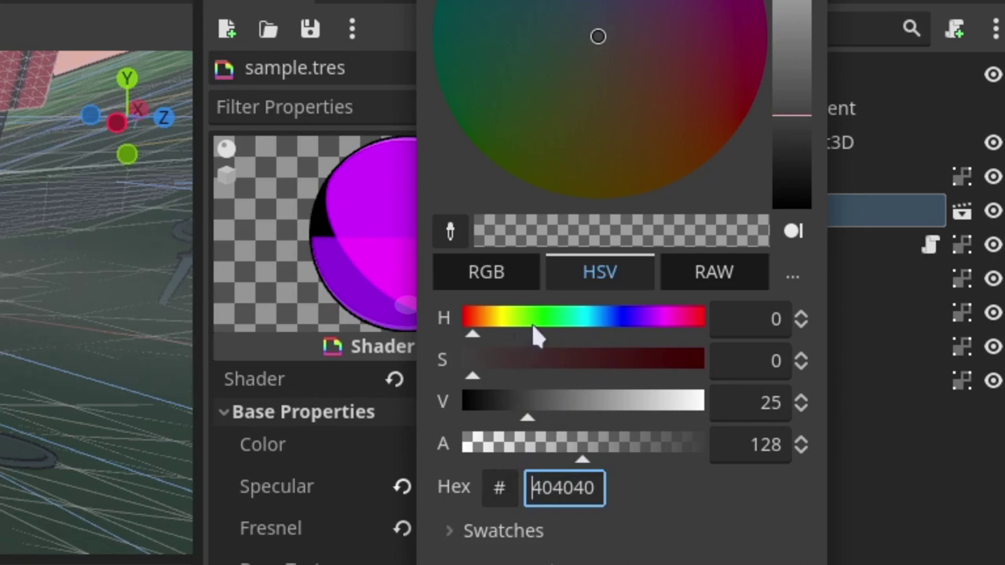
pyautogui.click(484, 271)
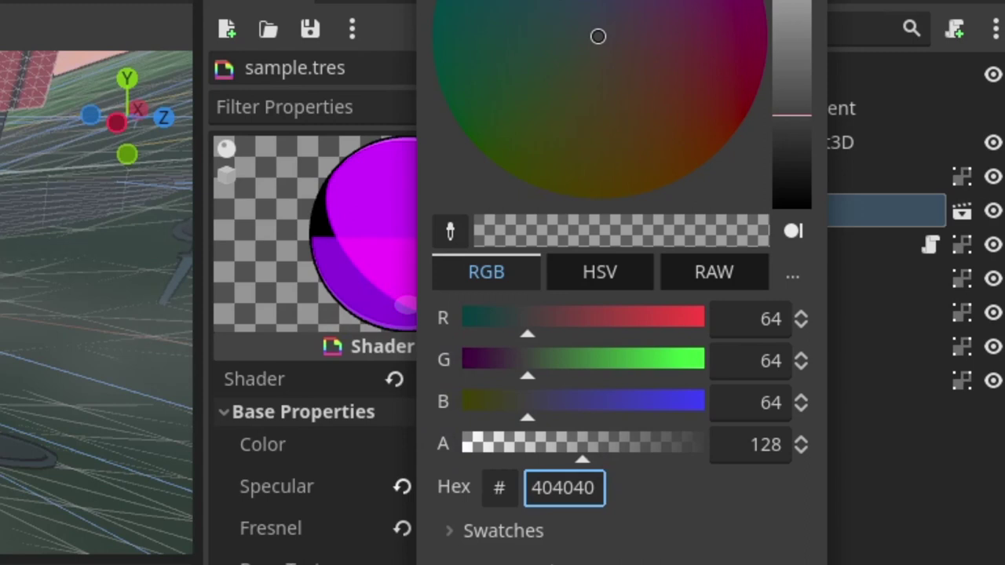
pyautogui.moveTo(587, 460); pyautogui.dragTo(659, 458)
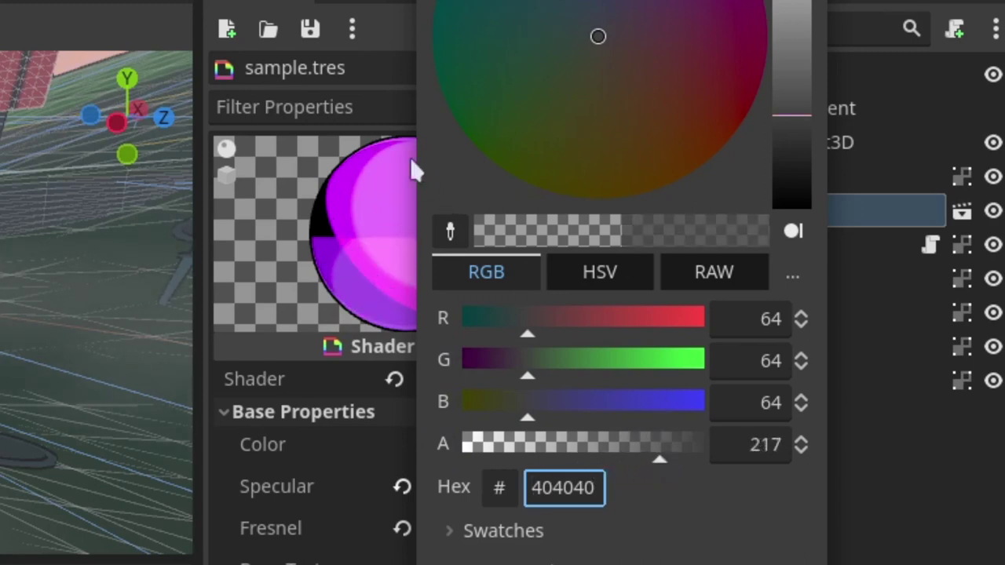
pyautogui.click(314, 420)
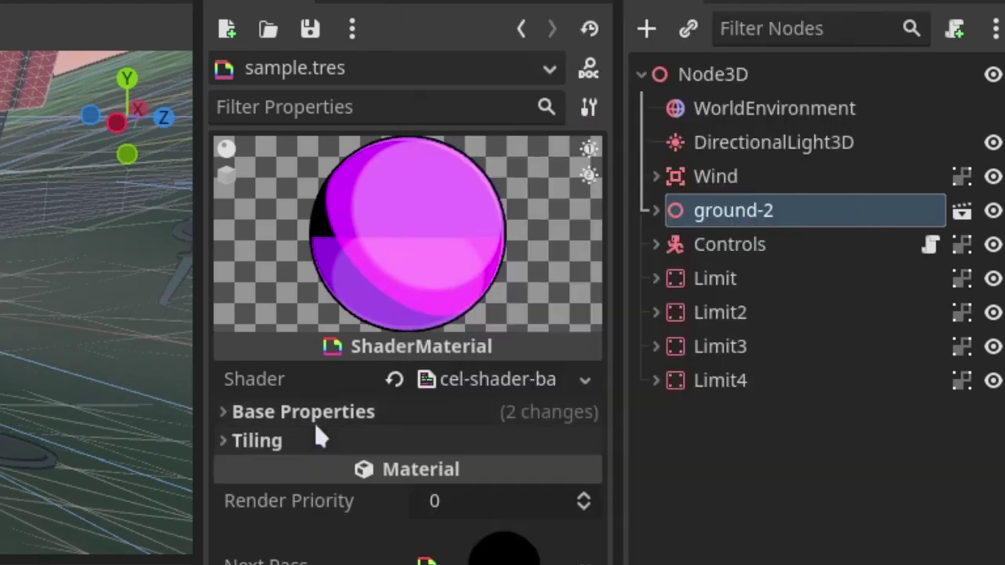
pyautogui.click(404, 421)
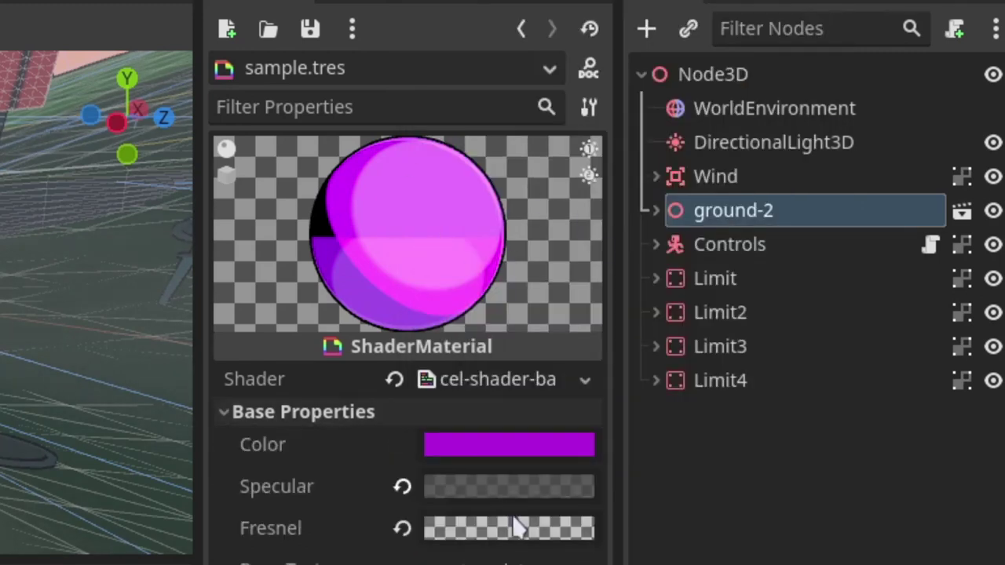
# - Lower the alpha of the material's Fresnel colour to 6
pyautogui.click(545, 520)
pyautogui.moveTo(572, 450); pyautogui.dragTo(476, 459)
pyautogui.click(384, 492)
# - Lower the Specular colour's alpha to 167, and reduce it slightly further in a second adjustment
pyautogui.click(530, 480)
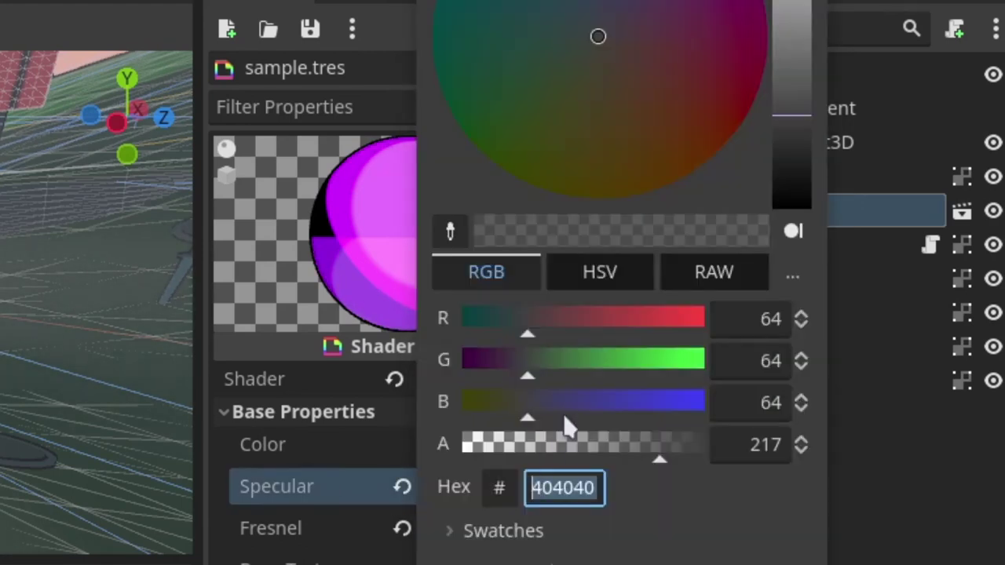
pyautogui.moveTo(626, 440)
pyautogui.mouseDown()
pyautogui.moveTo(604, 450)
pyautogui.moveTo(617, 450)
pyautogui.mouseUp()
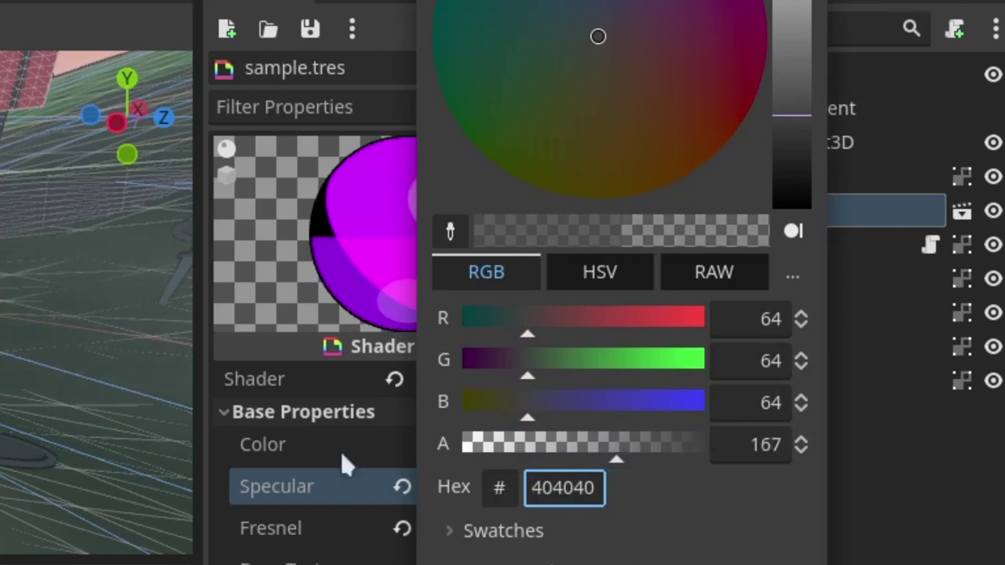
pyautogui.click(324, 482)
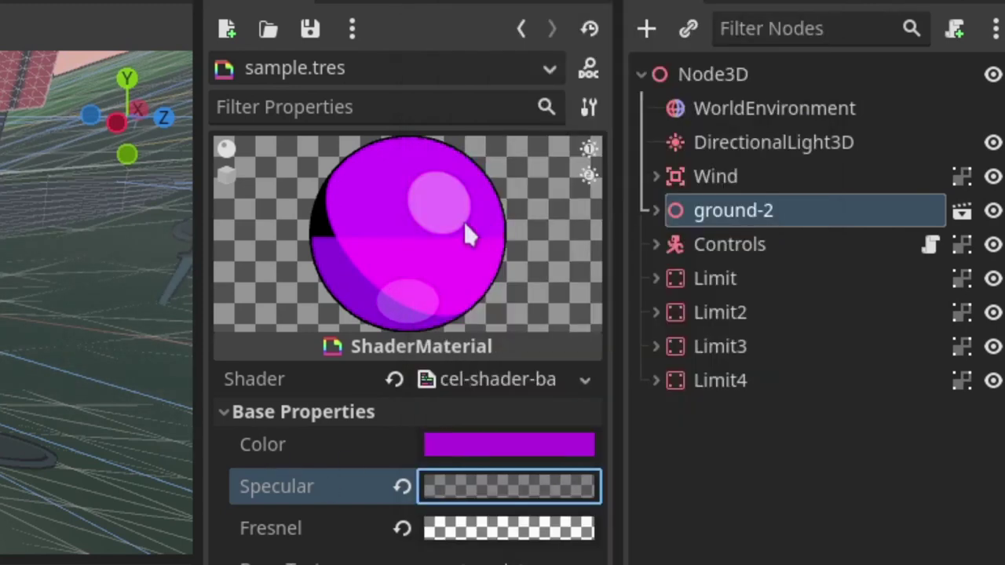
pyautogui.click(515, 485)
pyautogui.moveTo(610, 453)
pyautogui.mouseDown()
pyautogui.moveTo(588, 455)
pyautogui.moveTo(611, 452)
pyautogui.mouseUp()
pyautogui.click(285, 535)
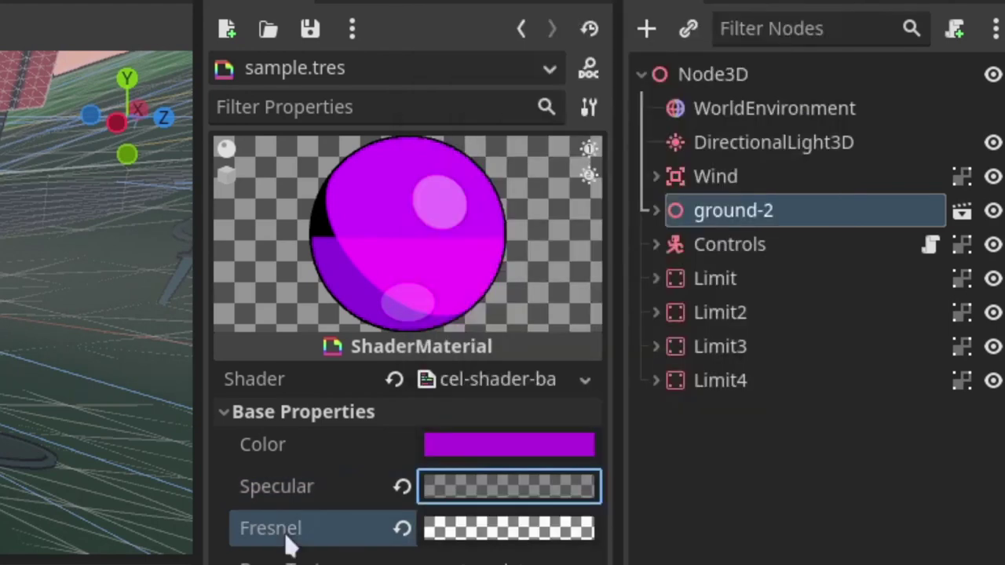
# - Raise the Fresnel colour's alpha to 139
pyautogui.click(540, 529)
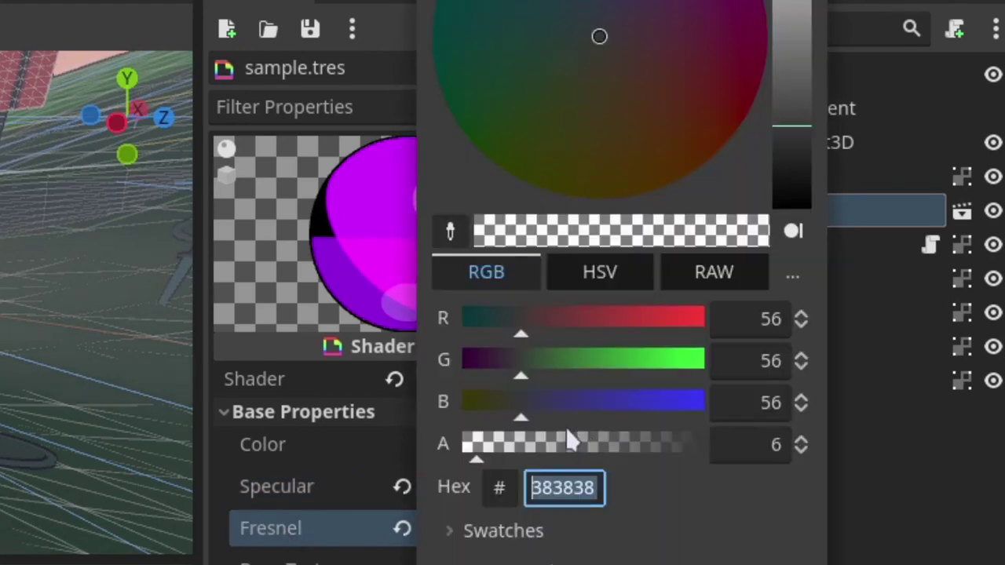
pyautogui.moveTo(510, 451); pyautogui.dragTo(594, 451)
pyautogui.click(359, 484)
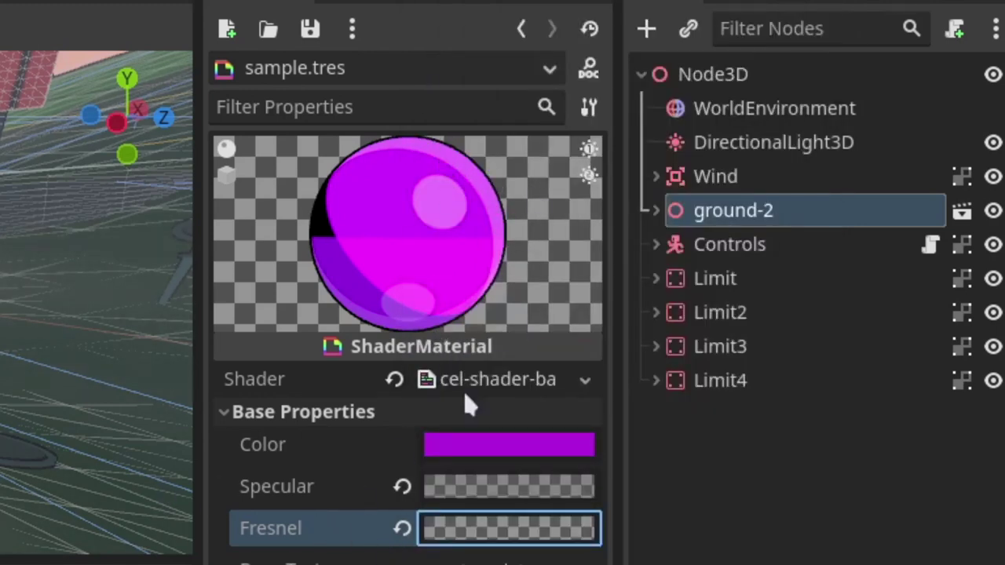
# - Give the Fresnel colour a blue tint in HSV mode with hue 200, saturation 84 and value 50
pyautogui.click(491, 538)
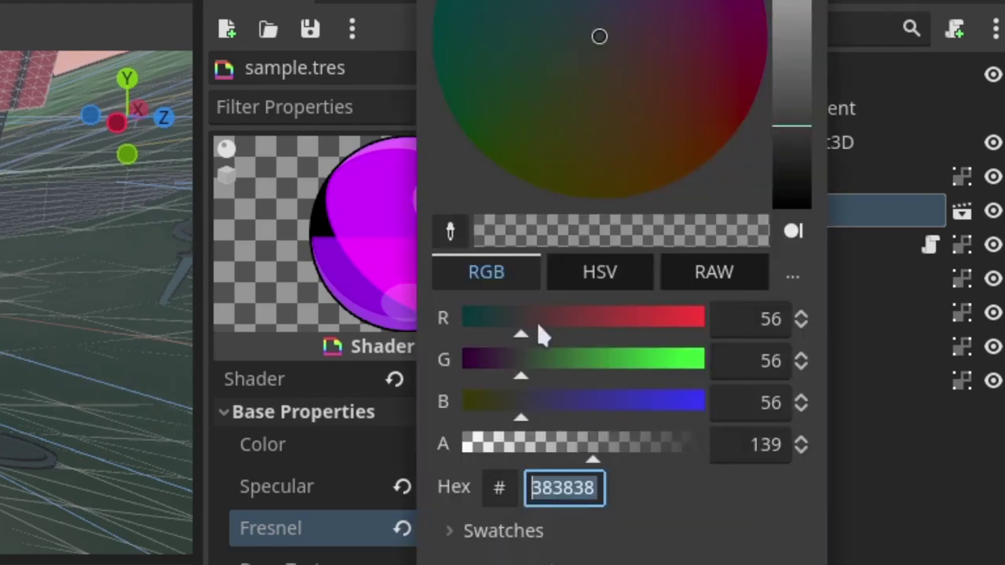
pyautogui.click(599, 270)
pyautogui.moveTo(478, 329); pyautogui.dragTo(610, 330)
pyautogui.moveTo(522, 418); pyautogui.dragTo(586, 402)
pyautogui.moveTo(581, 361); pyautogui.dragTo(669, 360)
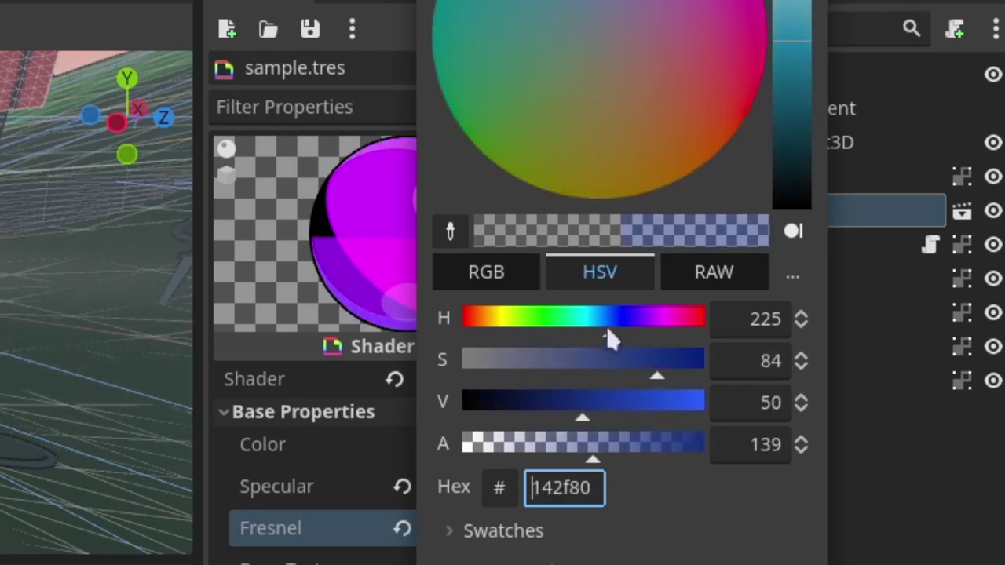
pyautogui.moveTo(611, 337)
pyautogui.mouseDown()
pyautogui.moveTo(534, 333)
pyautogui.moveTo(600, 334)
pyautogui.mouseUp()
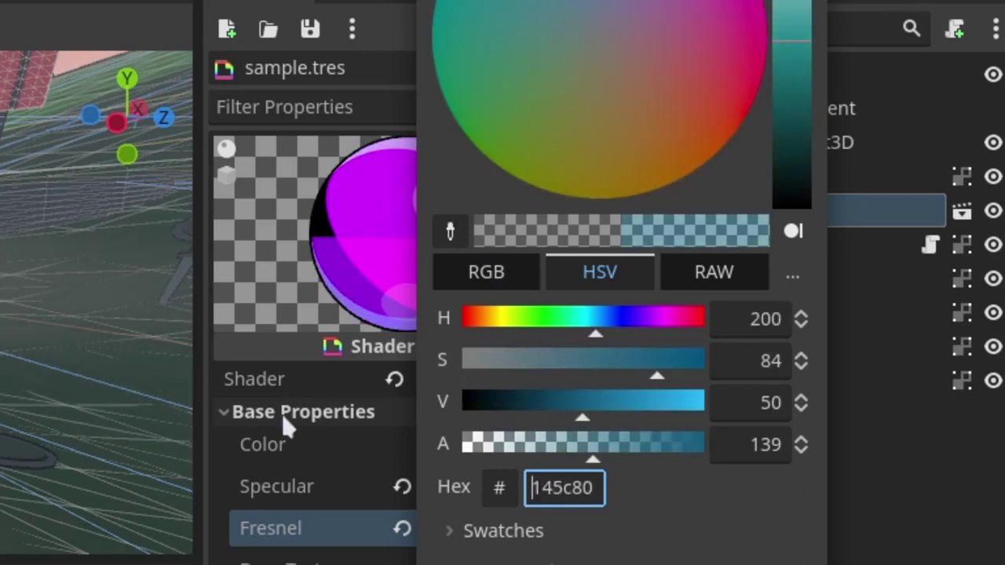
pyautogui.click(308, 477)
# - Brighten the Fresnel colour to an HSV value of 88 and shift its hue to purple
pyautogui.click(502, 519)
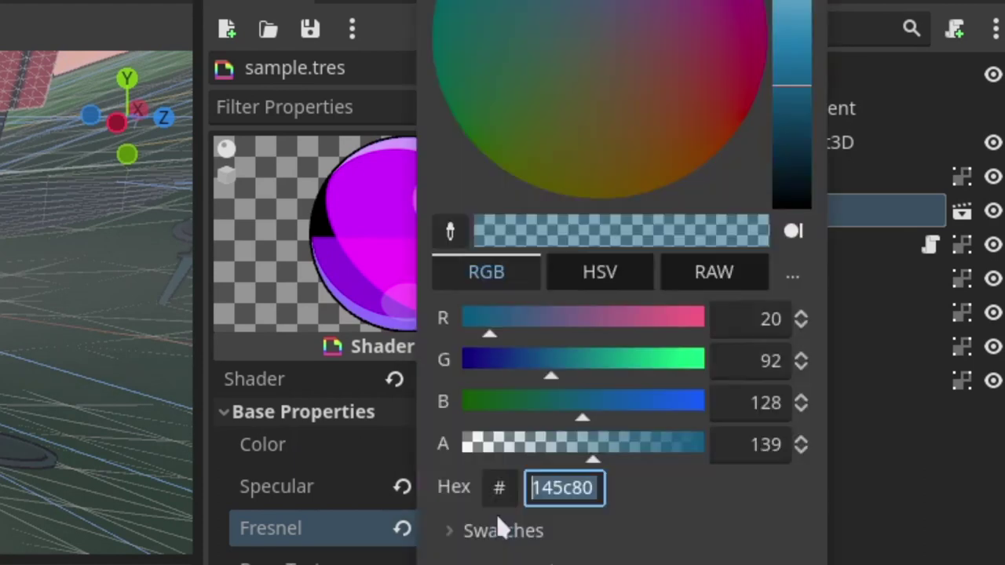
pyautogui.click(591, 280)
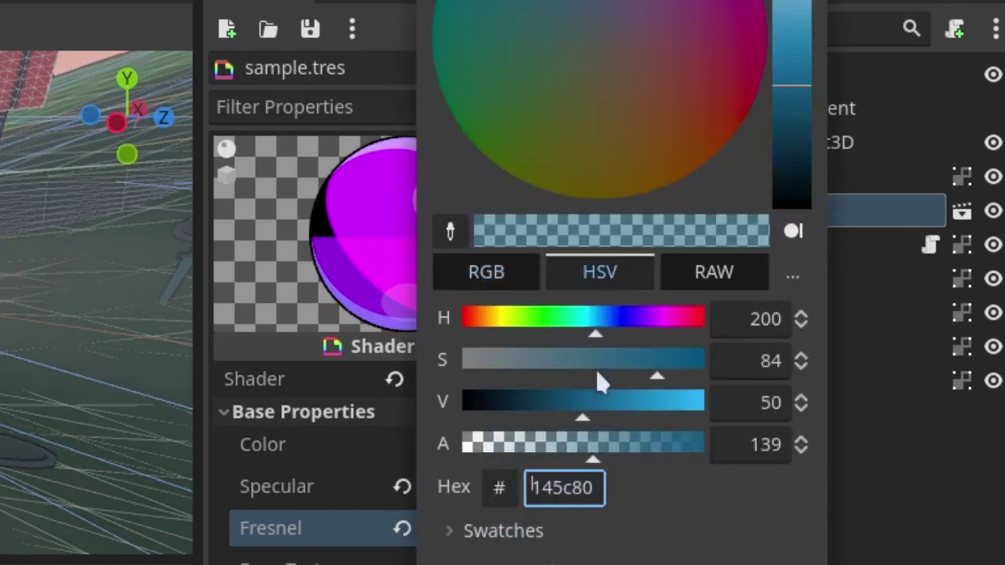
pyautogui.click(667, 402)
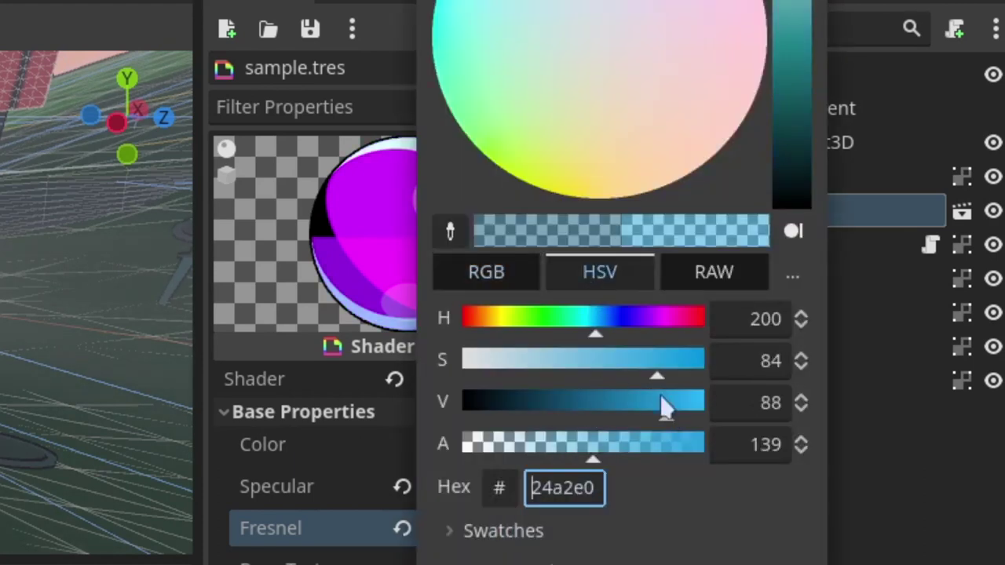
pyautogui.click(651, 318)
pyautogui.click(376, 444)
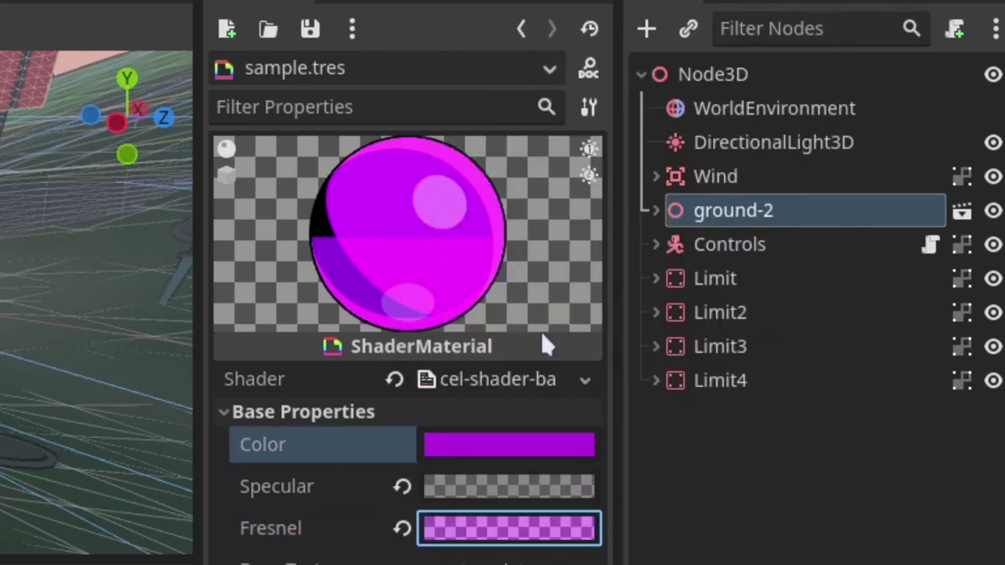
# - Reset the material's Fresnel and Specular colours to their defaults
pyautogui.click(402, 529)
pyautogui.click(401, 487)
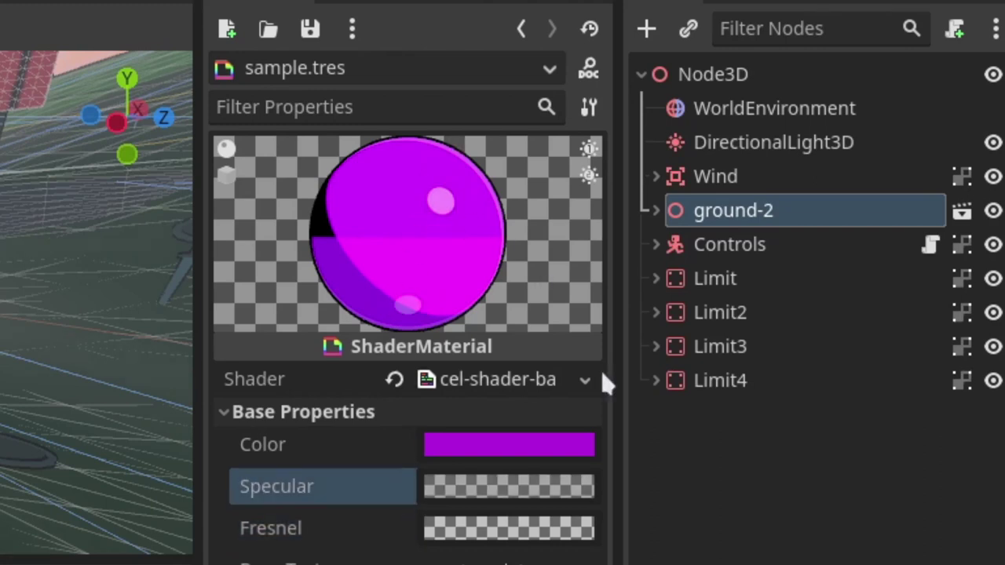